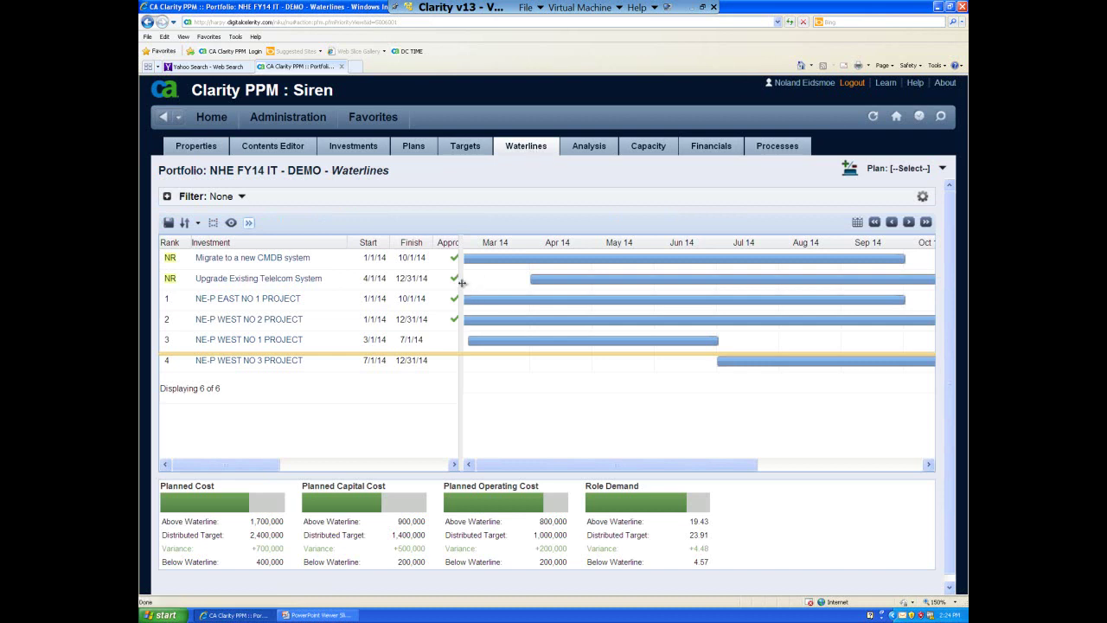
# Save the portfolio's ranking rules with Planned Cost as the primary constraint and run the ranking rules
pyautogui.moveTo(462, 282); pyautogui.dragTo(513, 287)
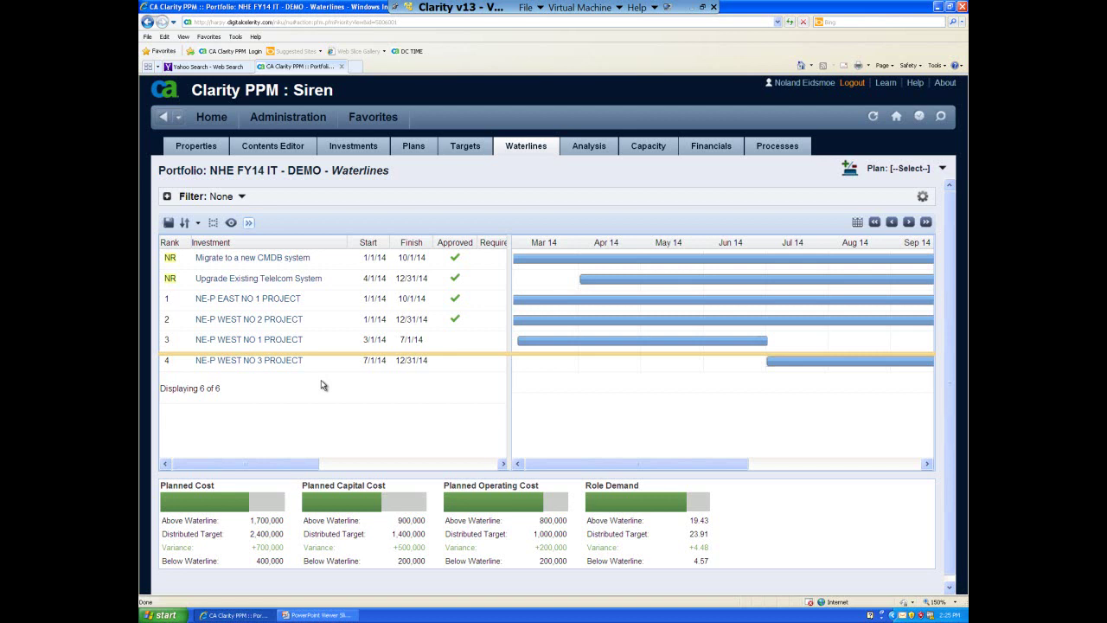
pyautogui.click(197, 224)
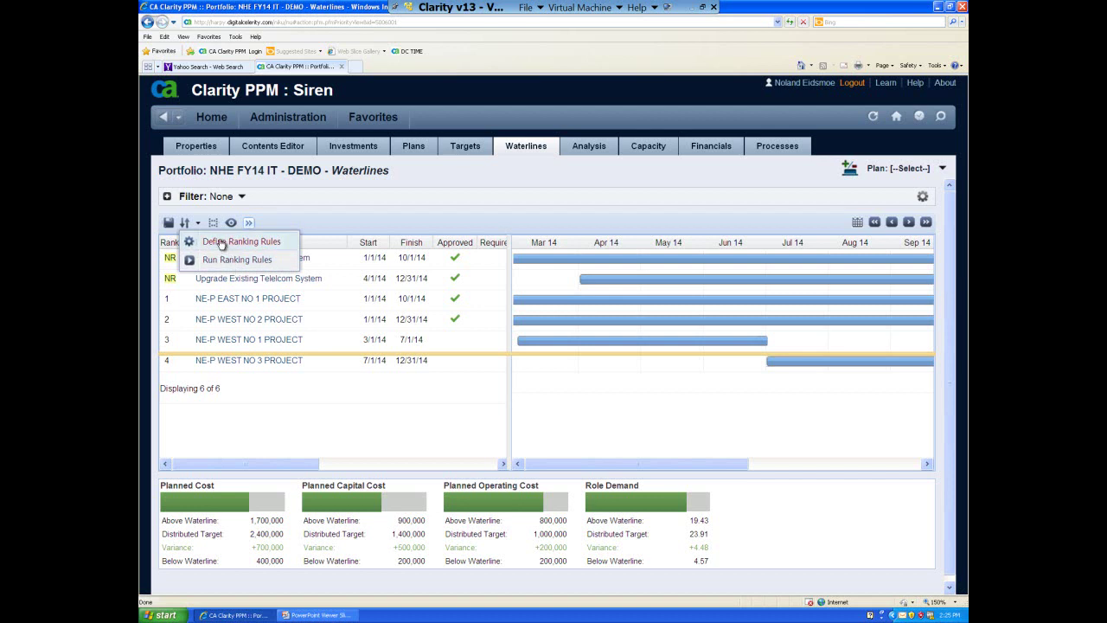
pyautogui.click(228, 246)
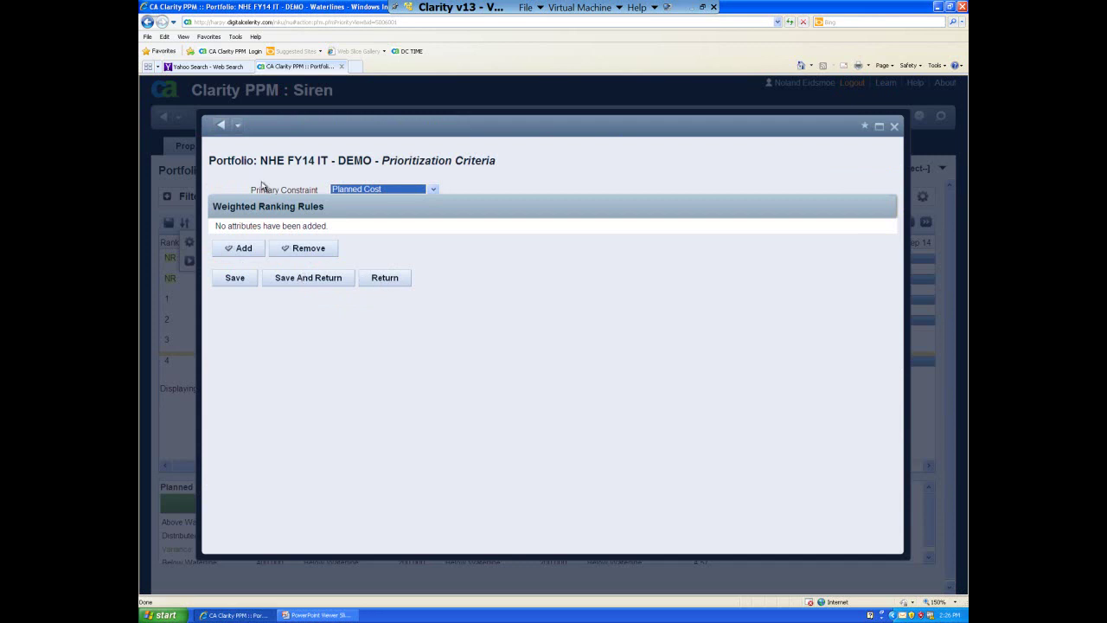
pyautogui.click(434, 189)
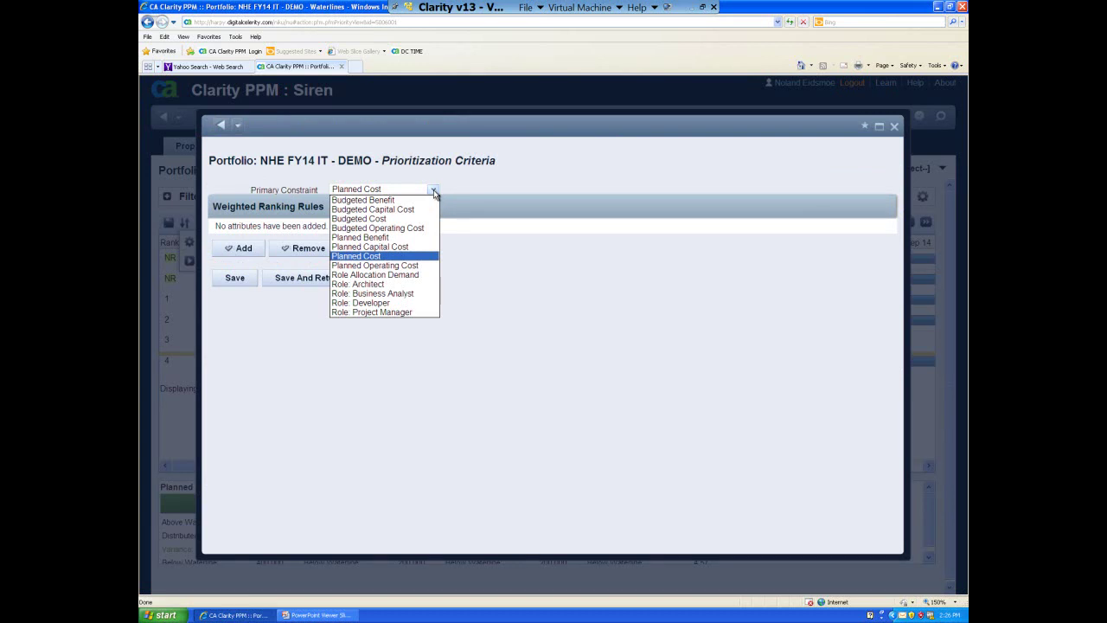
pyautogui.click(374, 256)
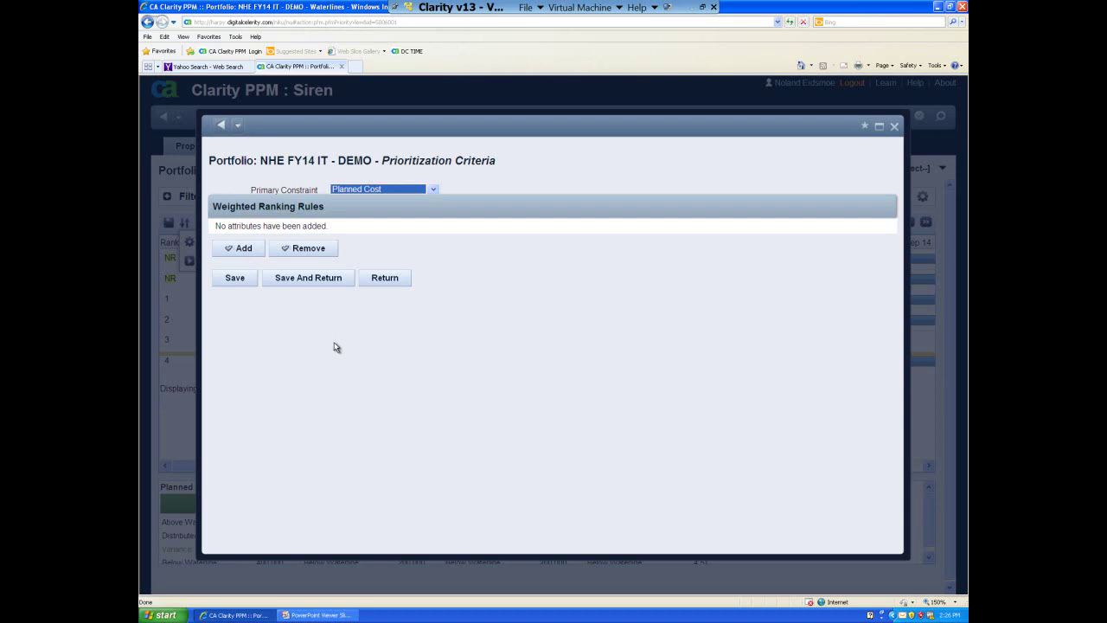
pyautogui.click(306, 278)
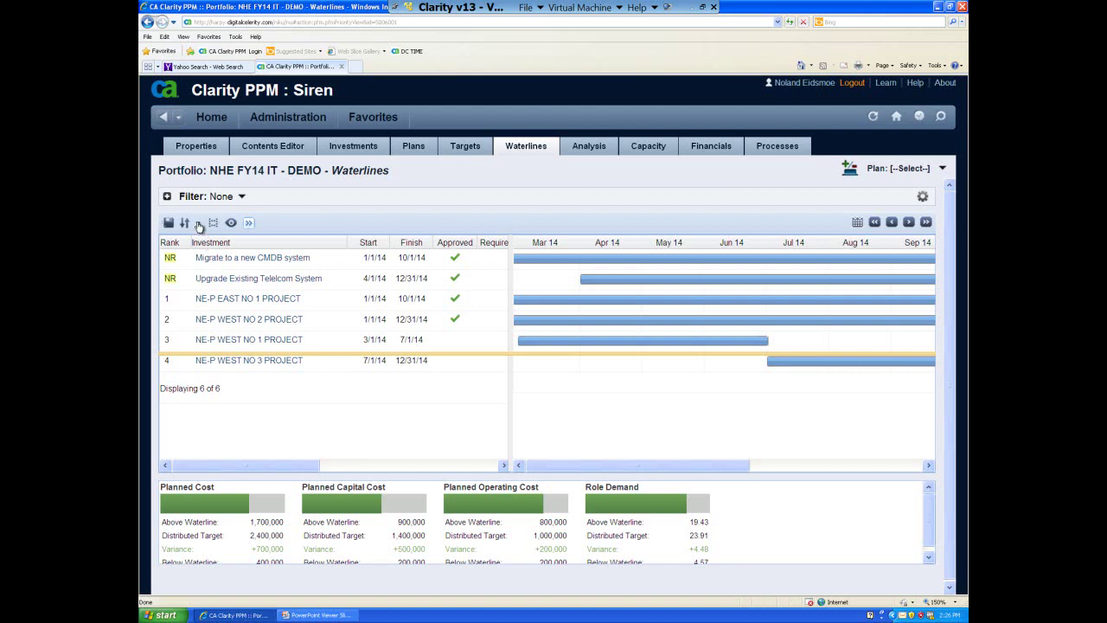
pyautogui.click(198, 223)
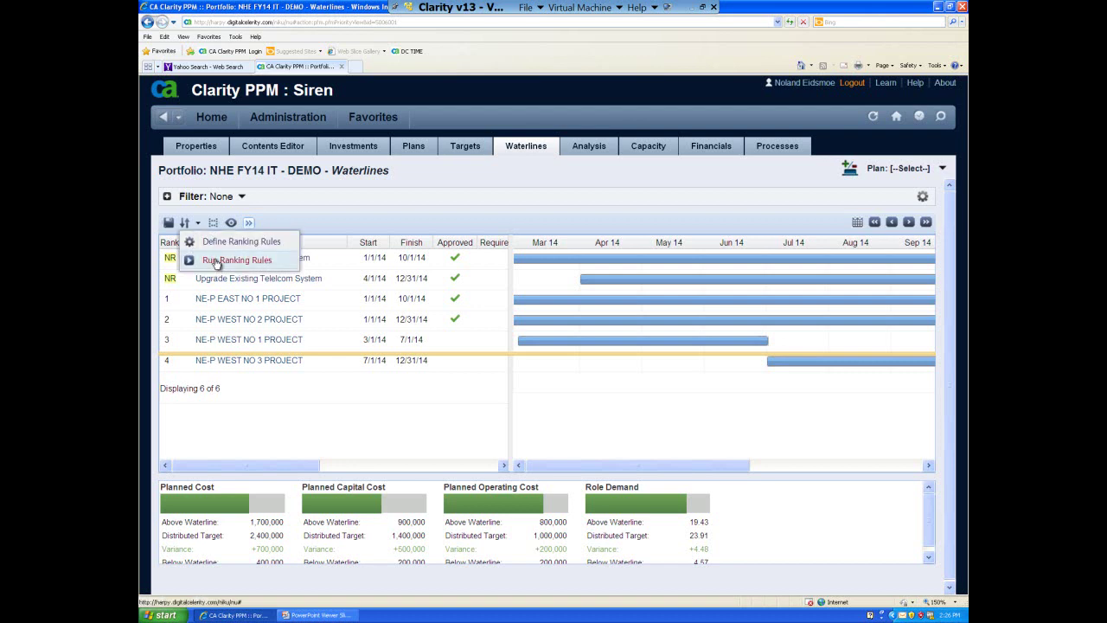
pyautogui.click(216, 261)
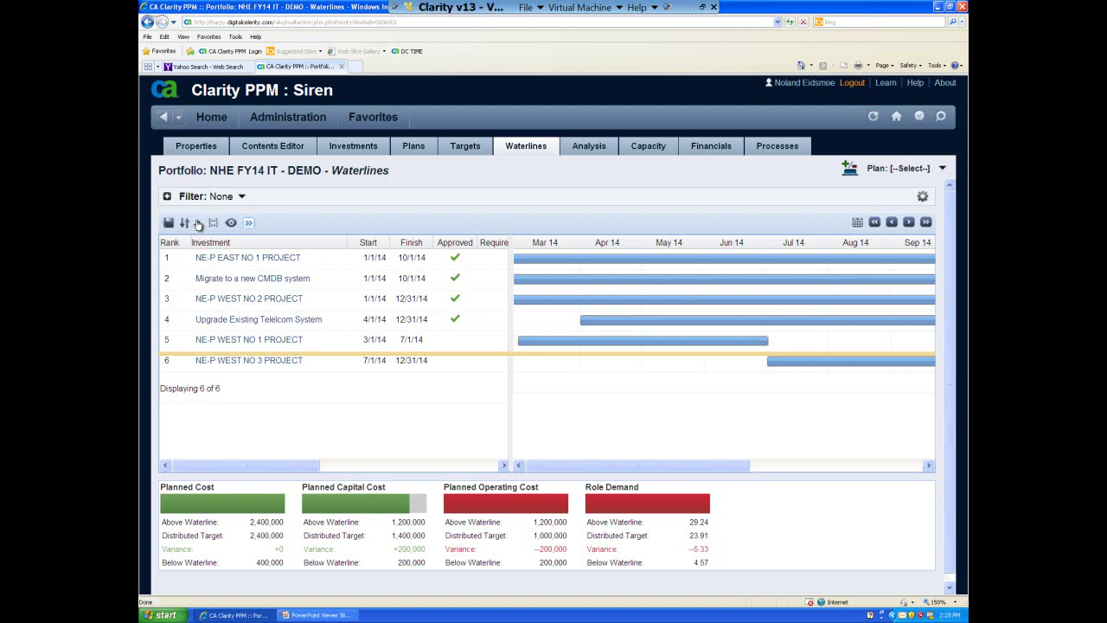
# Change the ranking rules' primary constraint to Planned Operating Cost, save it and rerun the ranking rules
pyautogui.click(184, 223)
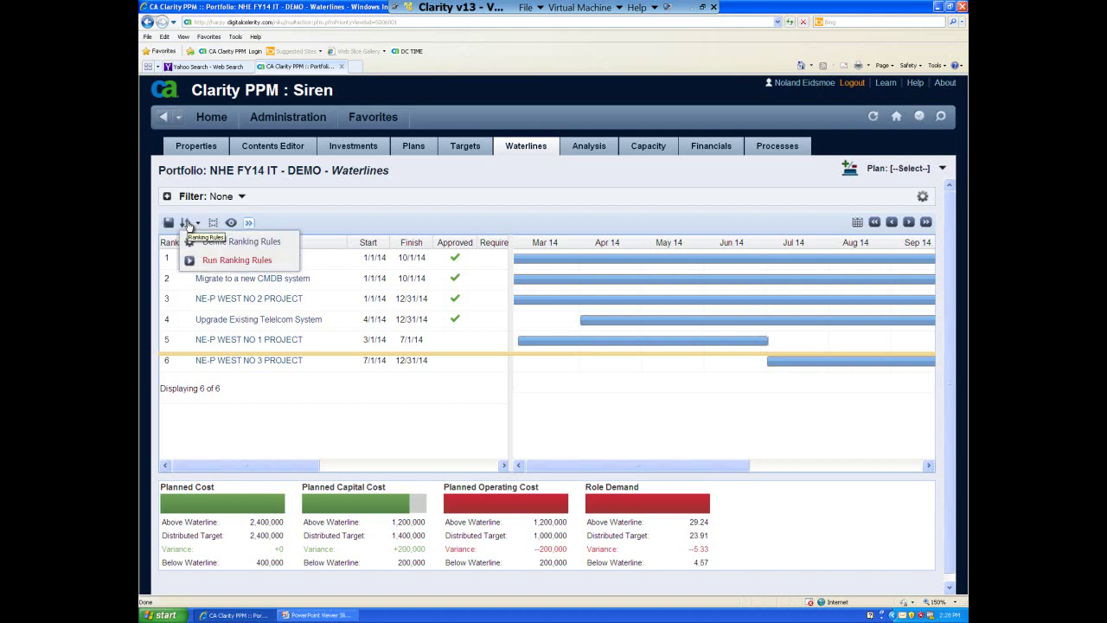
pyautogui.click(230, 246)
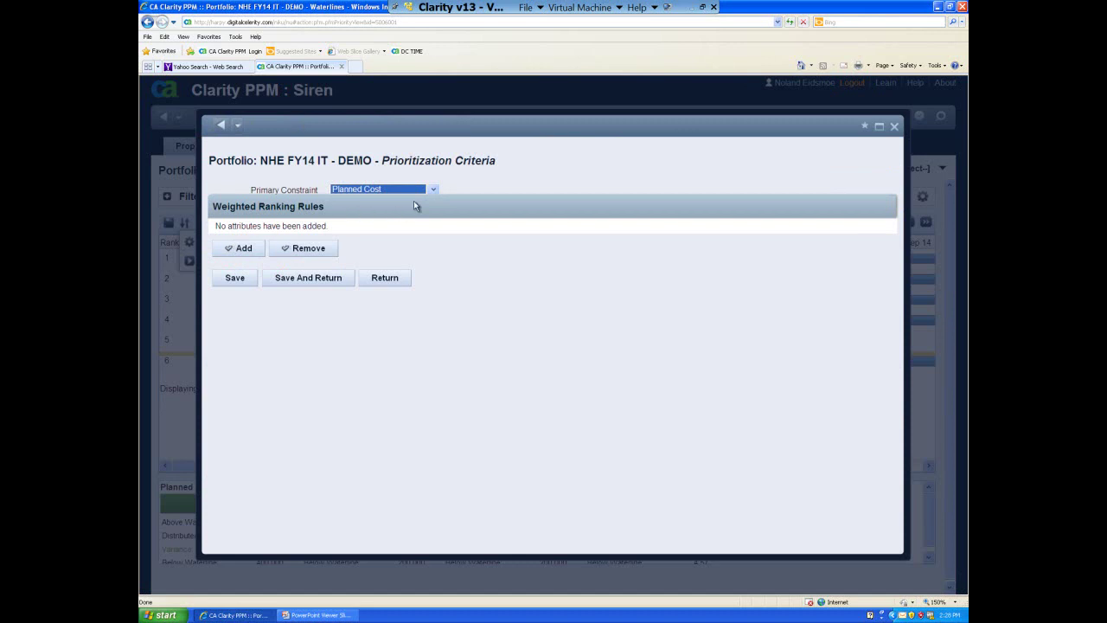
pyautogui.click(434, 188)
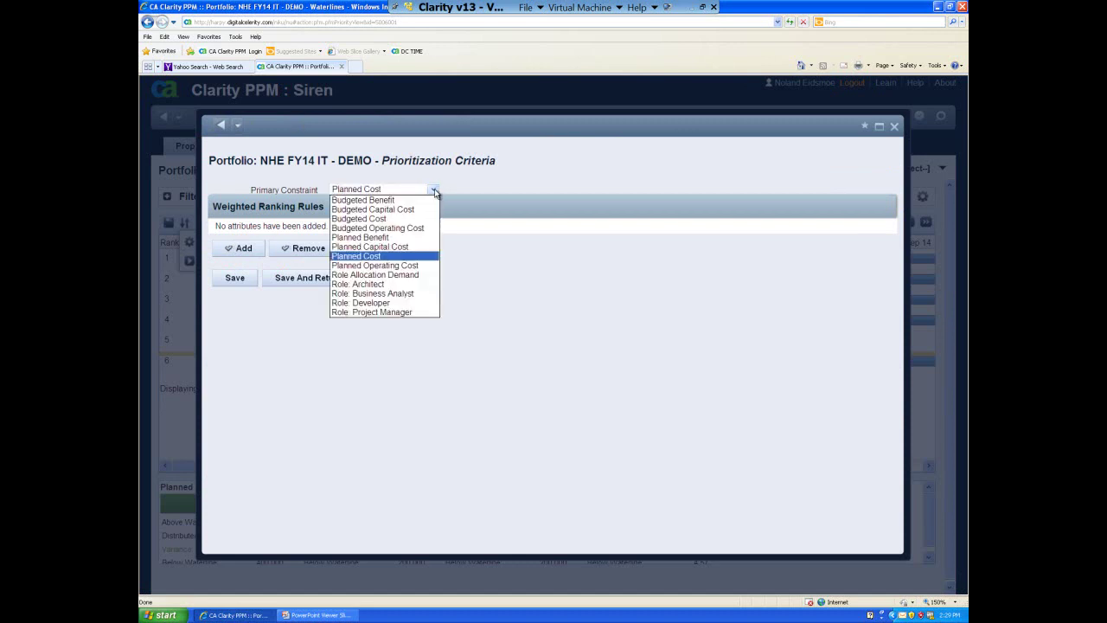
pyautogui.click(372, 265)
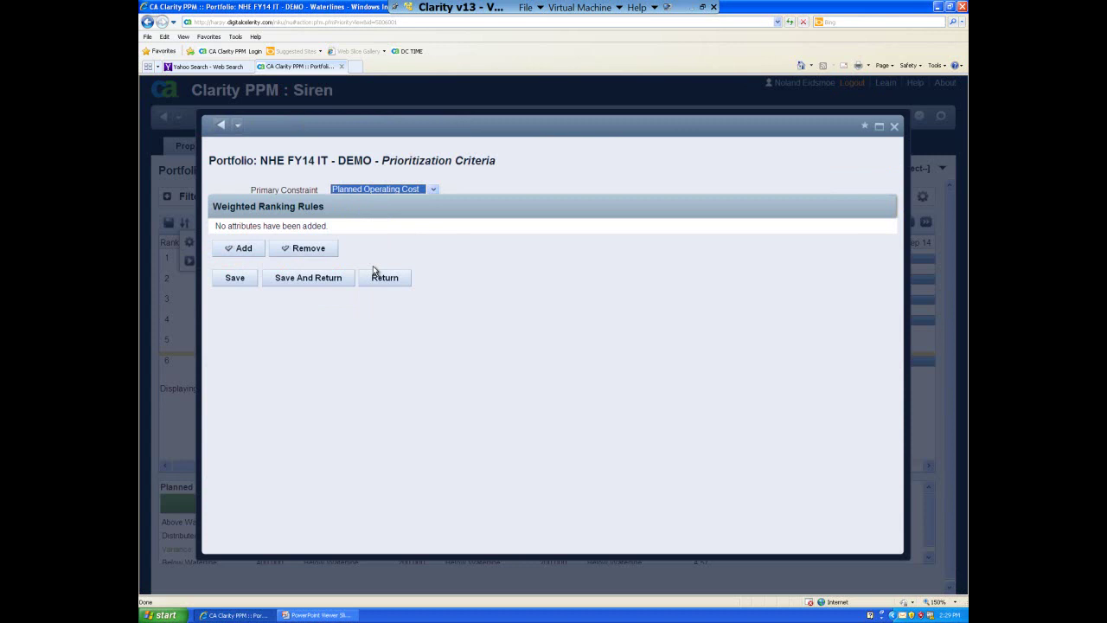
pyautogui.click(298, 277)
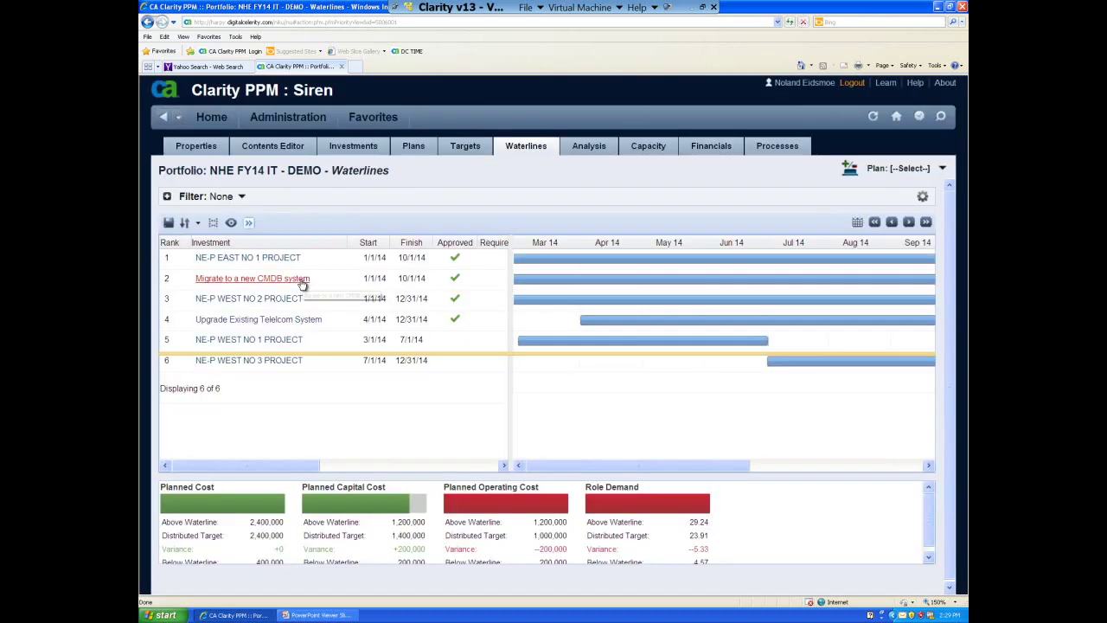
pyautogui.click(187, 224)
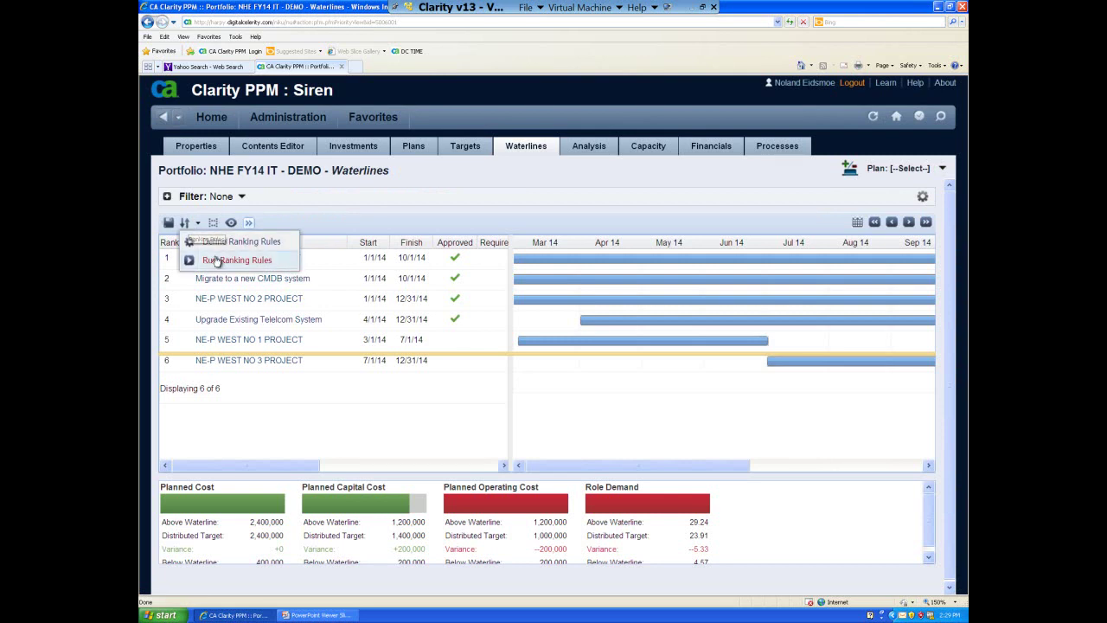
pyautogui.click(215, 258)
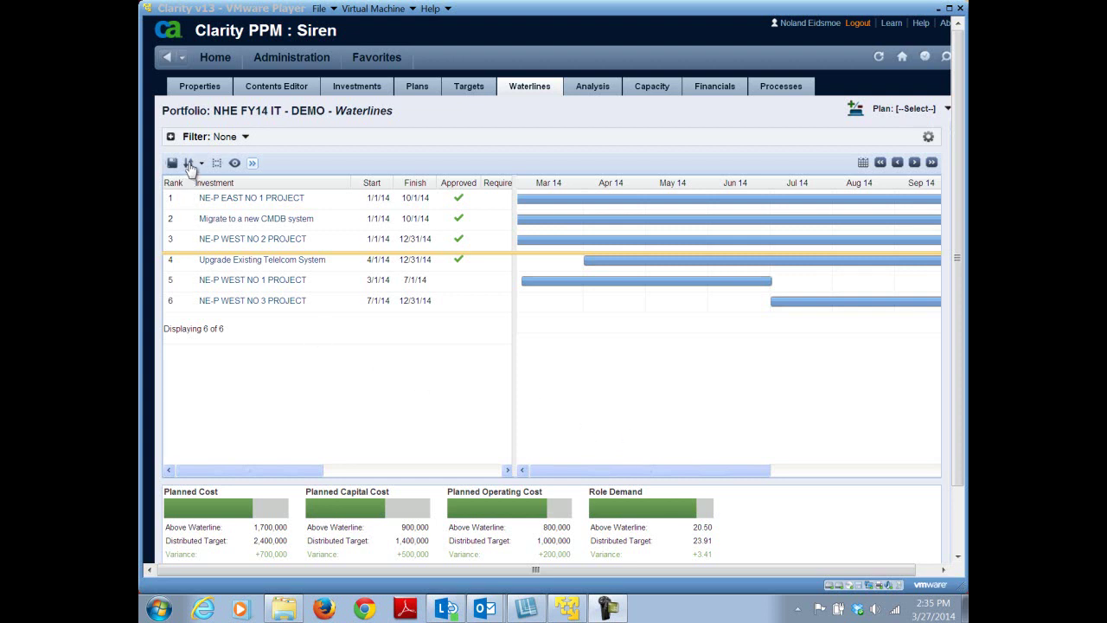
# Open the ranking rule definition and select Planned Cost as the primary constraint
pyautogui.click(191, 165)
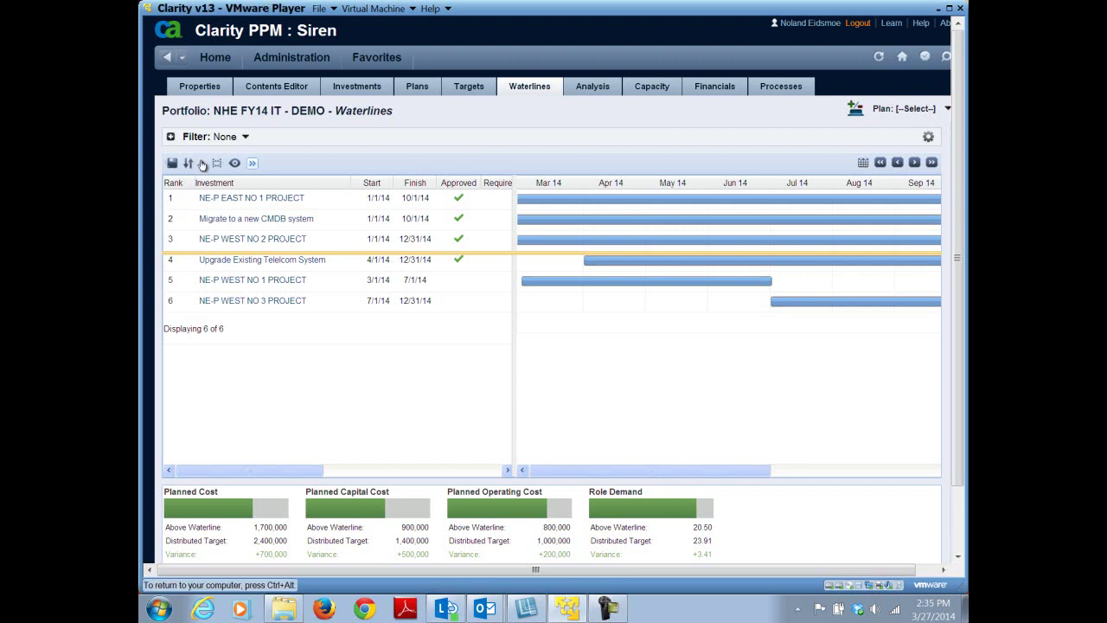
pyautogui.click(191, 165)
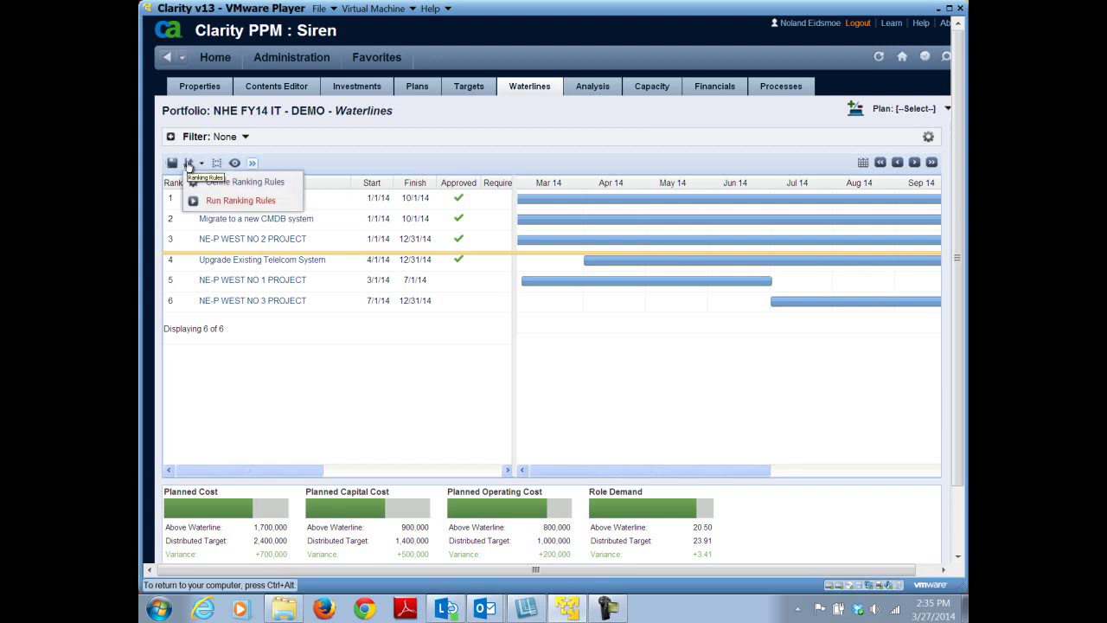
pyautogui.click(246, 182)
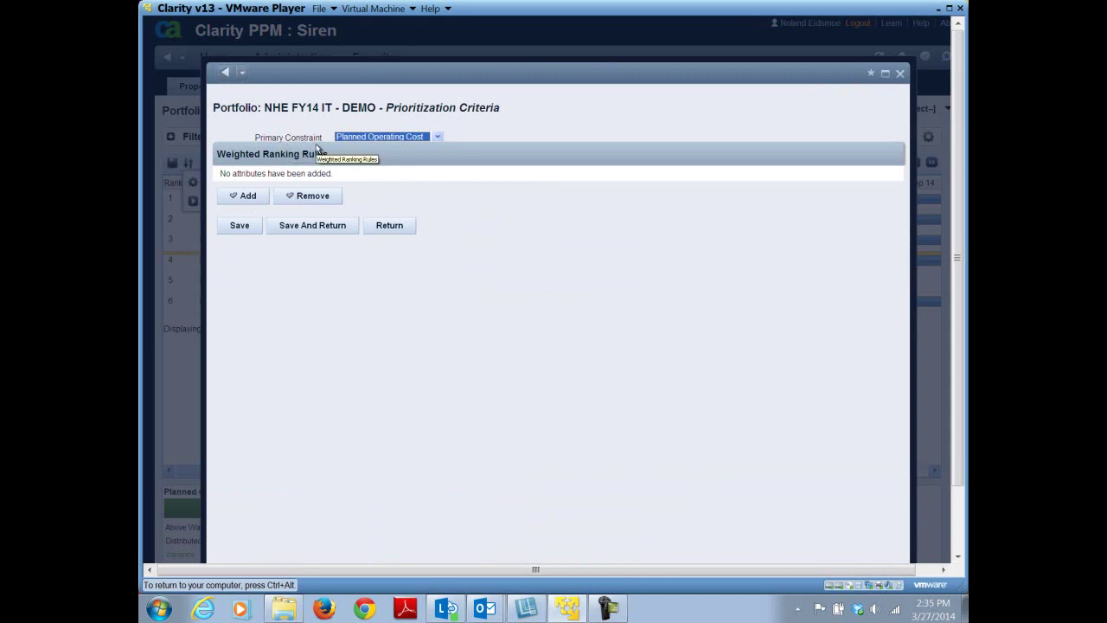
pyautogui.click(438, 136)
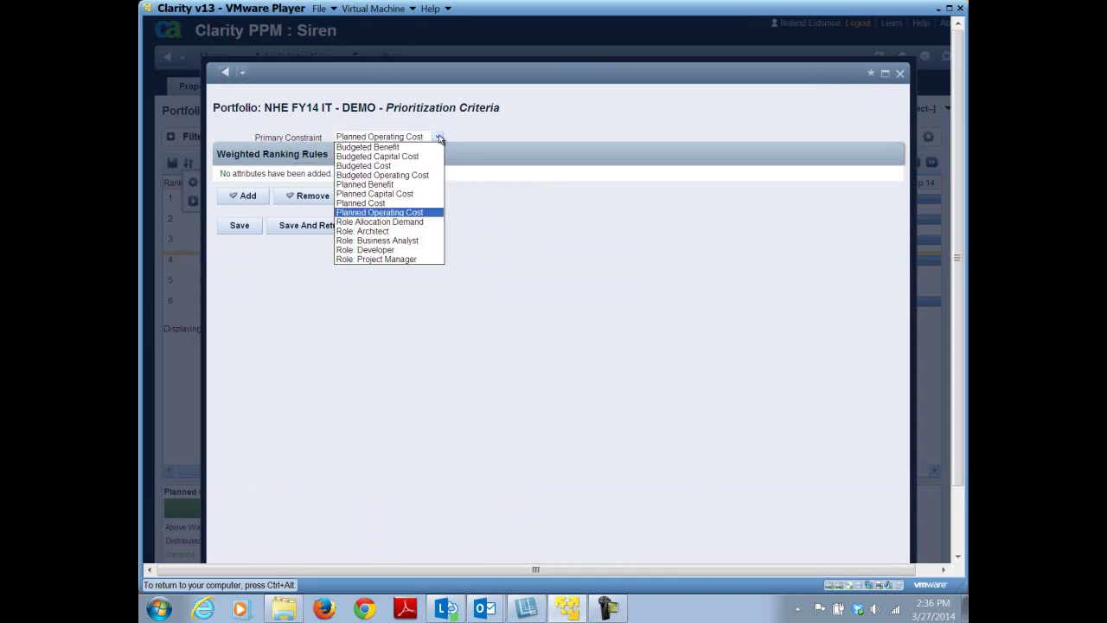
pyautogui.click(373, 204)
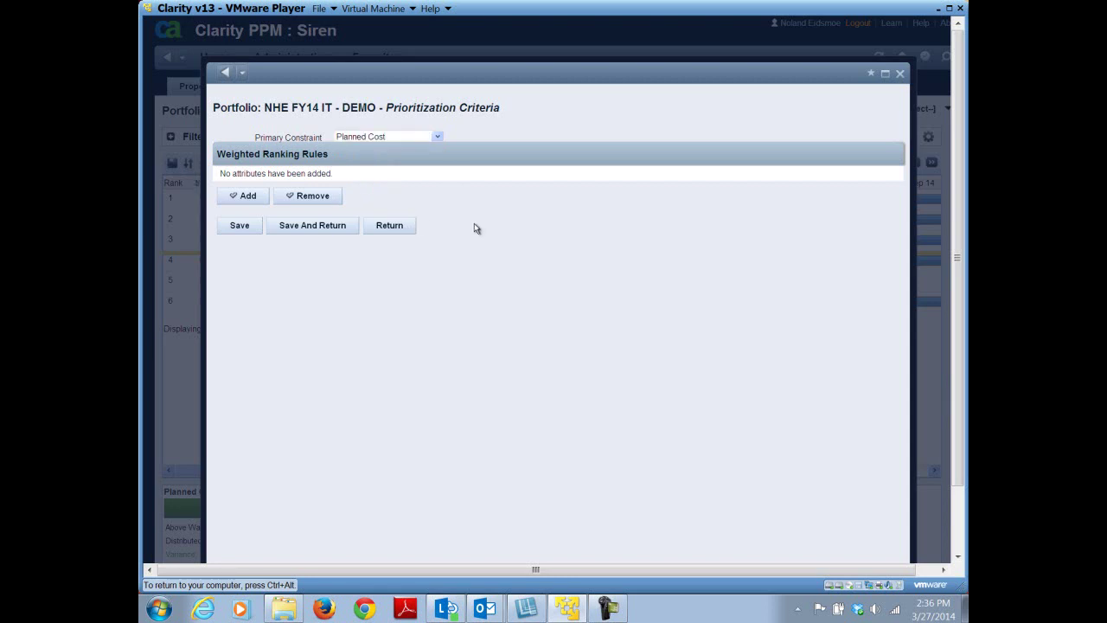
# Find the Corporate Priority attribute by filtering on "corp" and add it to the weighted ranking rules, continuing to select more attributes
pyautogui.click(247, 197)
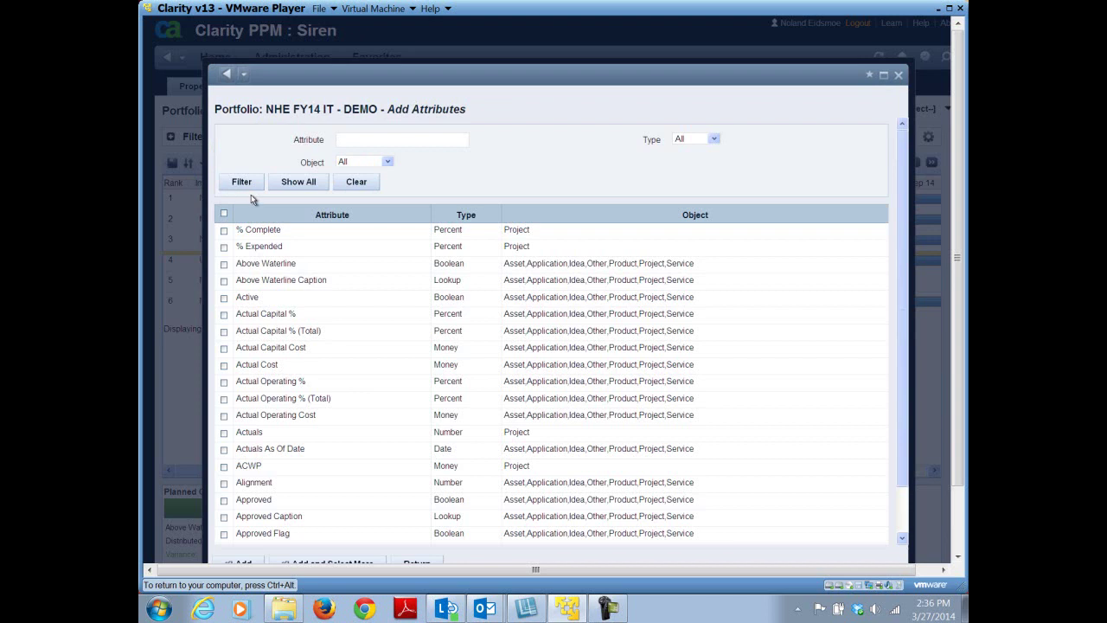
pyautogui.click(414, 144)
pyautogui.write('corp')
pyautogui.click(241, 182)
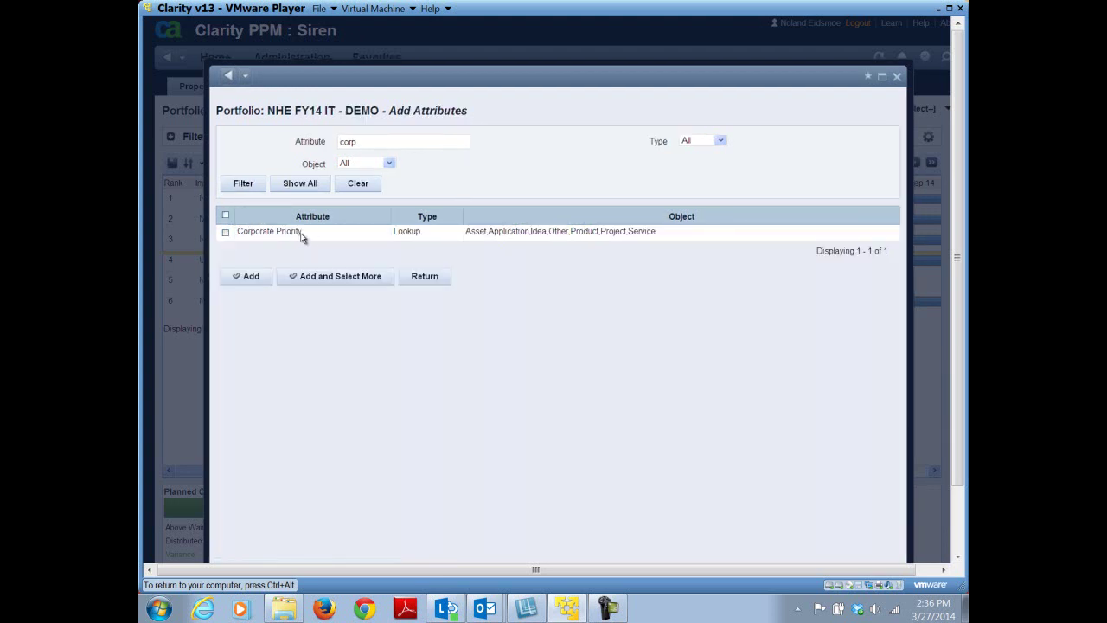
pyautogui.click(226, 233)
pyautogui.click(334, 276)
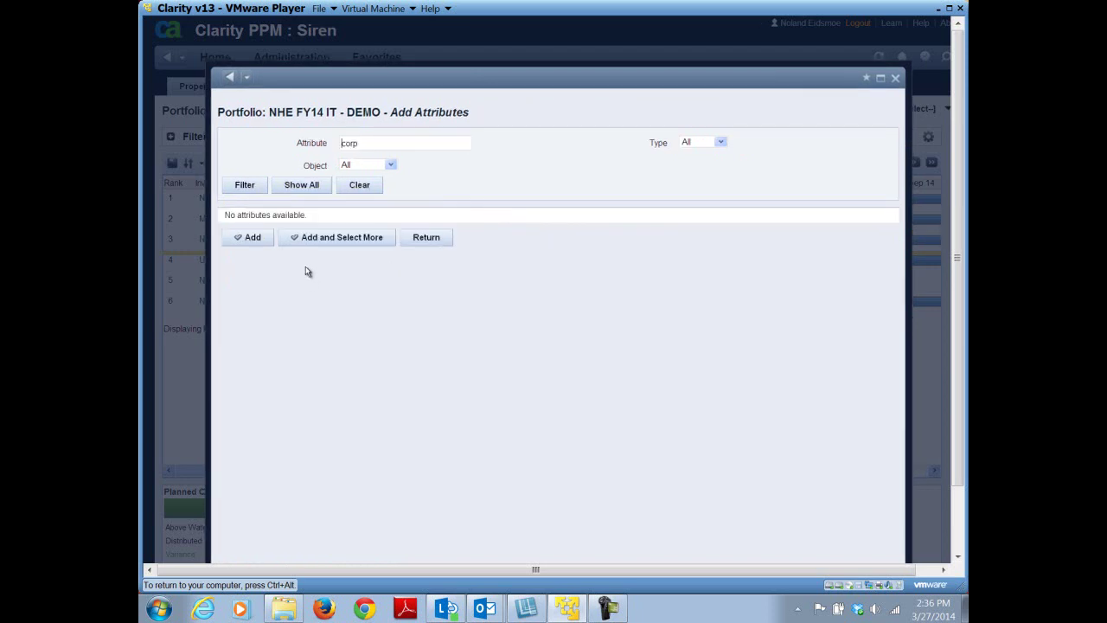
# Filter the attributes by "fin" and add Finish to the weighted ranking rules, keeping the attribute selection open
pyautogui.doubleClick(367, 144)
pyautogui.write('fin')
pyautogui.click(245, 184)
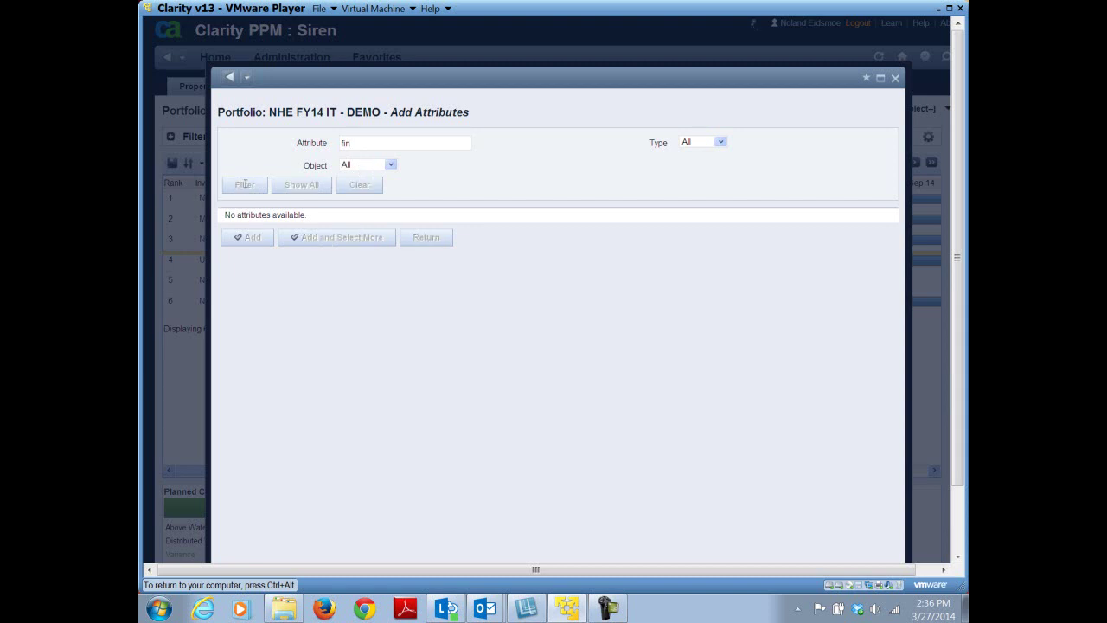
pyautogui.click(228, 252)
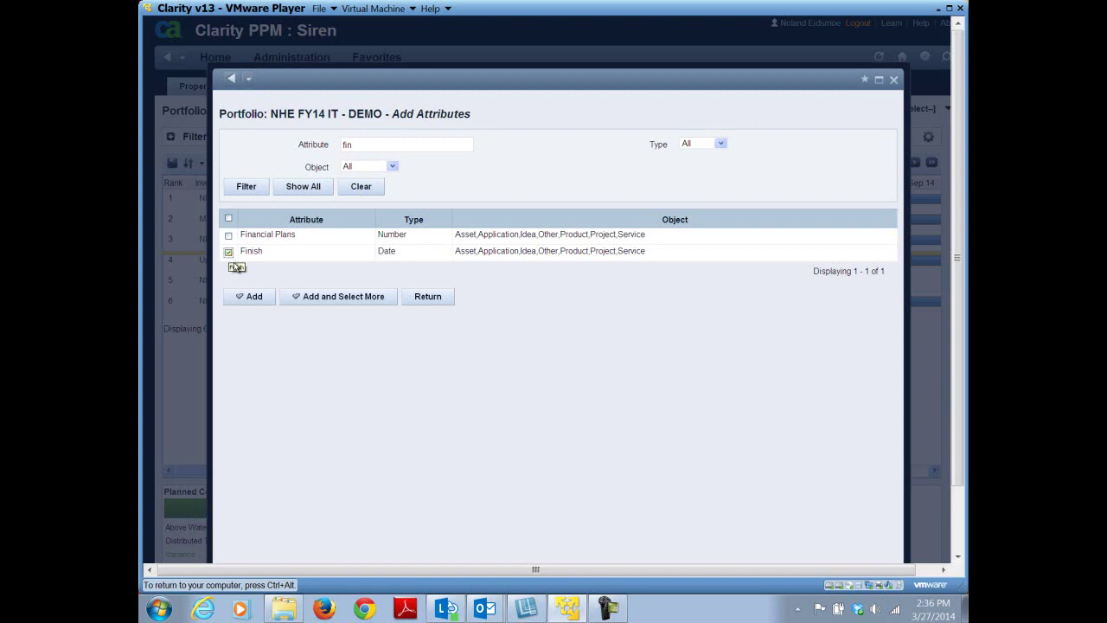
pyautogui.click(349, 299)
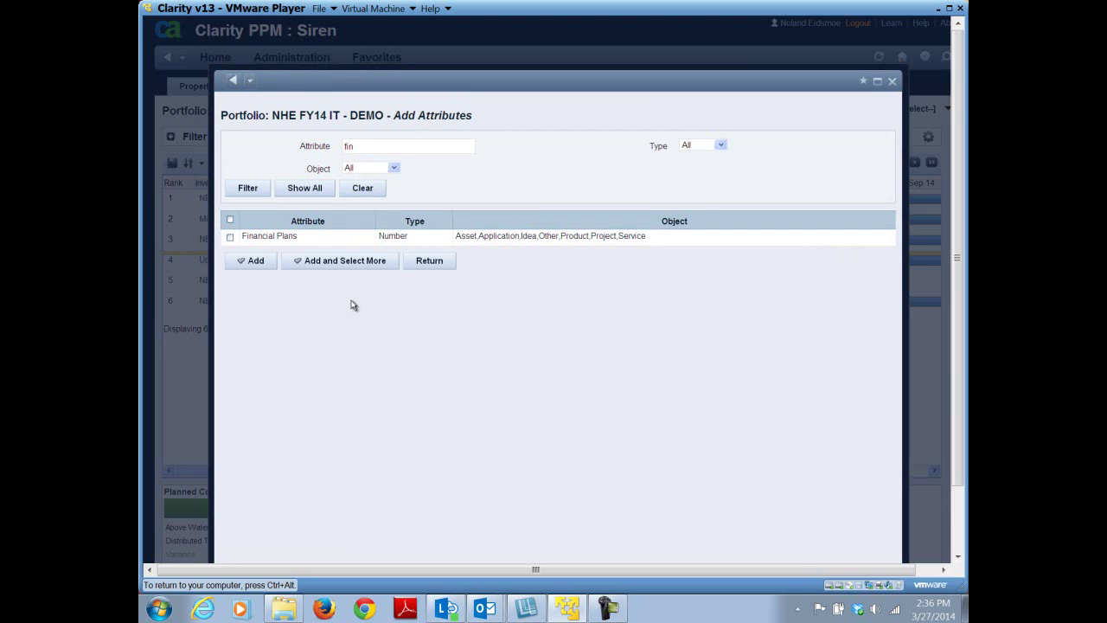
# Filter the attributes by "*roi" and add Planned ROI to the weighted ranking rules, keeping the attribute selection open
pyautogui.doubleClick(351, 147)
pyautogui.press('BackSpace')
pyautogui.write('*n')
pyautogui.write('o')
pyautogui.write('i')
pyautogui.click(250, 191)
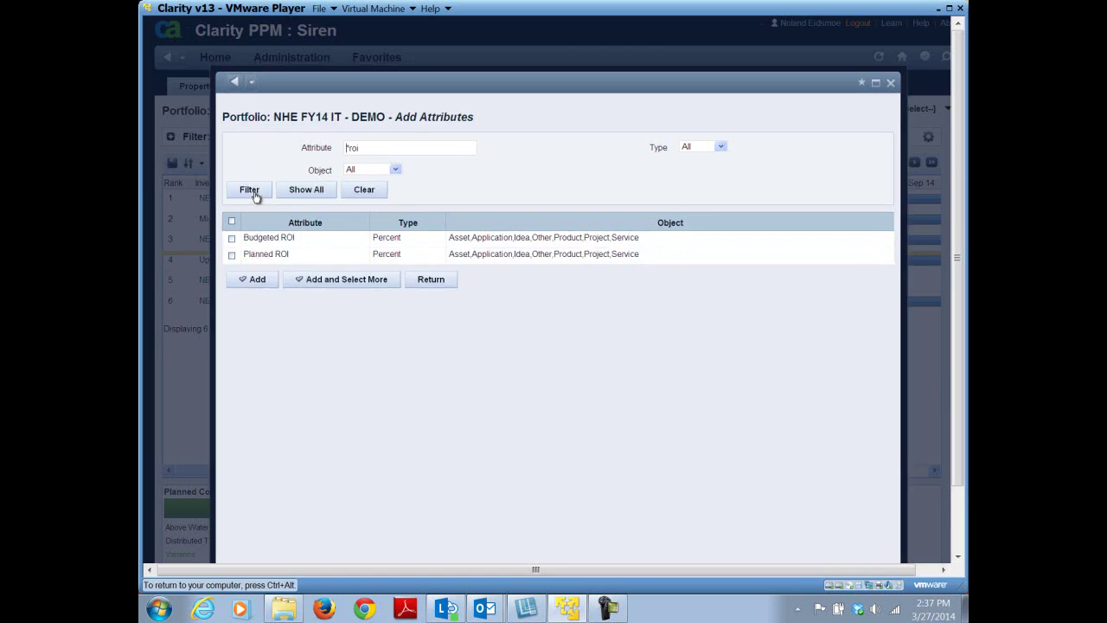
pyautogui.click(232, 255)
pyautogui.click(327, 282)
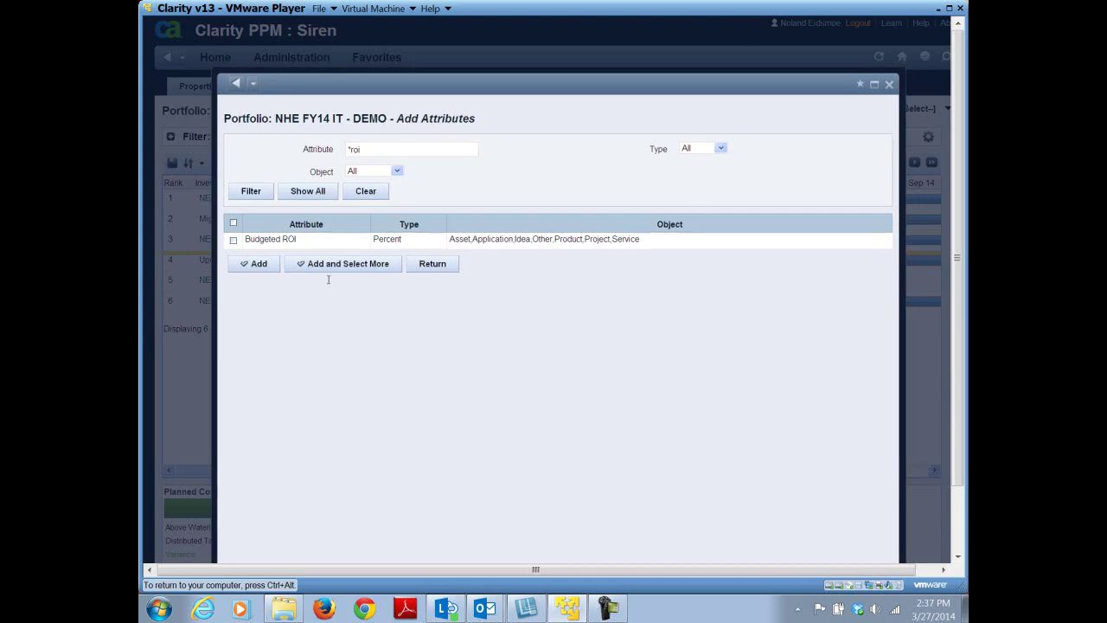
# Filter the attributes by "reg", add Regulatory Compliance as a ranking rule, and save the prioritization criteria, returning to the waterlines
pyautogui.hotkey('ctrl', 'a')
pyautogui.click(250, 192)
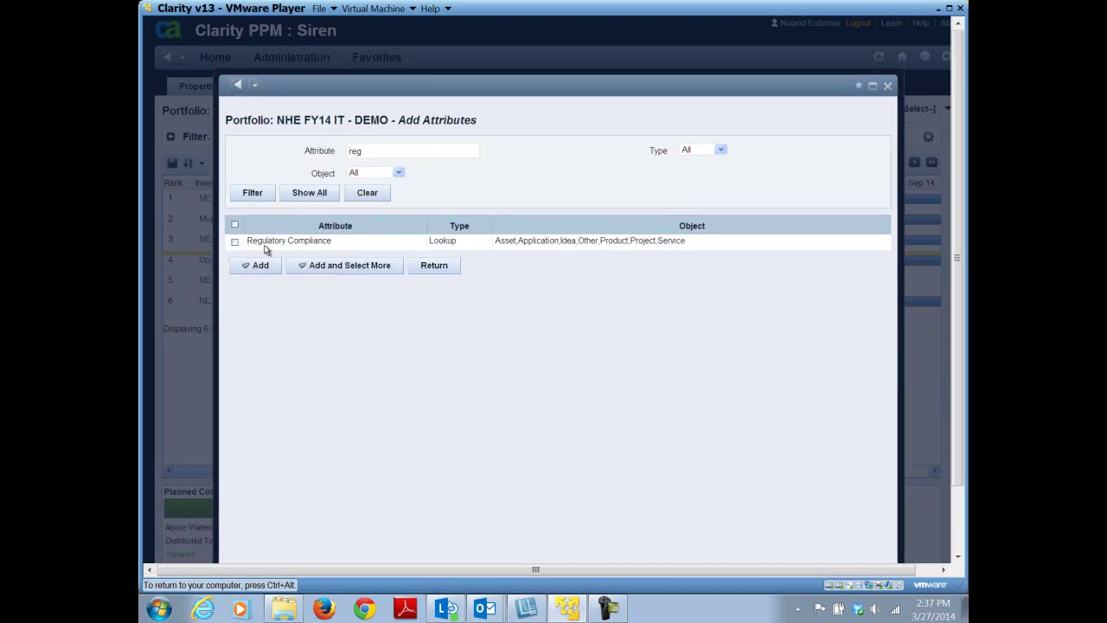
pyautogui.click(234, 242)
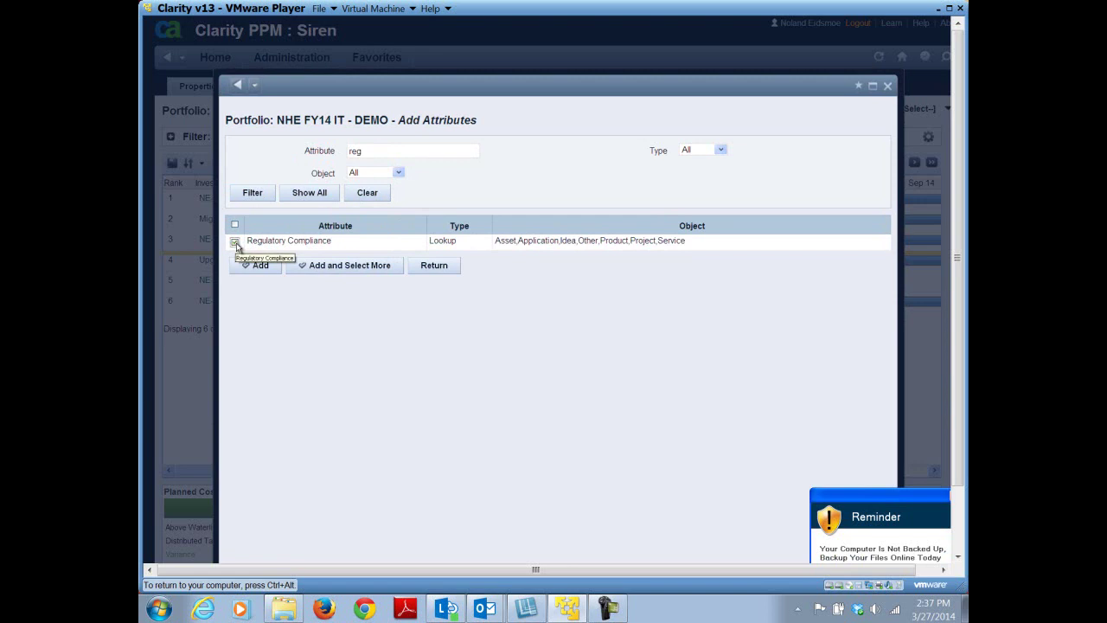
pyautogui.click(262, 265)
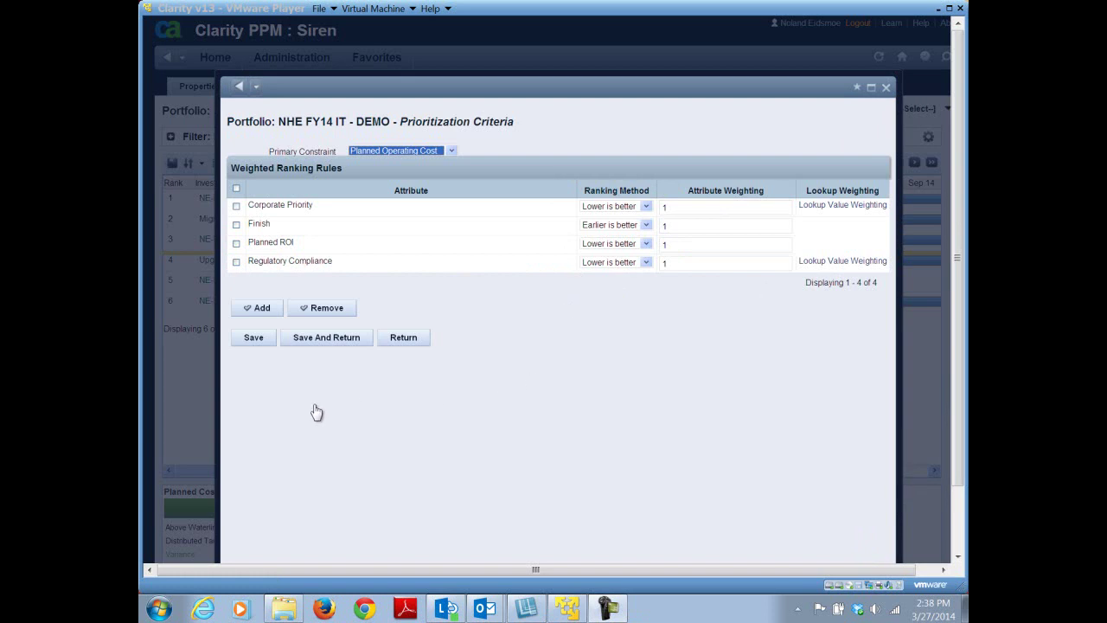
pyautogui.click(323, 343)
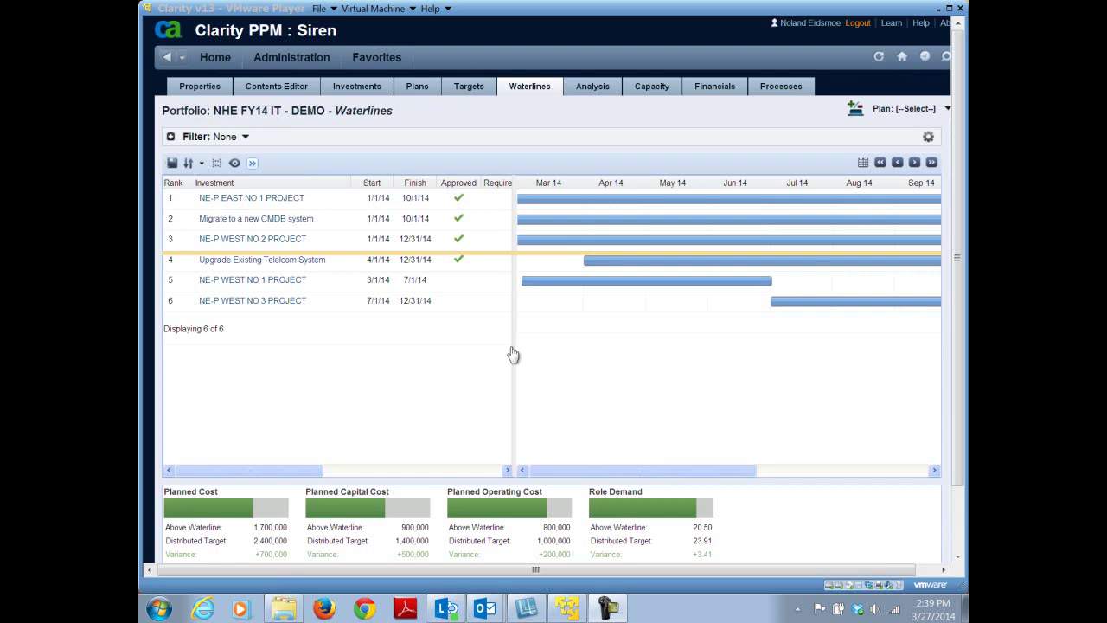
# Widen the investment list beside the Gantt chart to show the planned cost and Role Demand columns
pyautogui.click(512, 289)
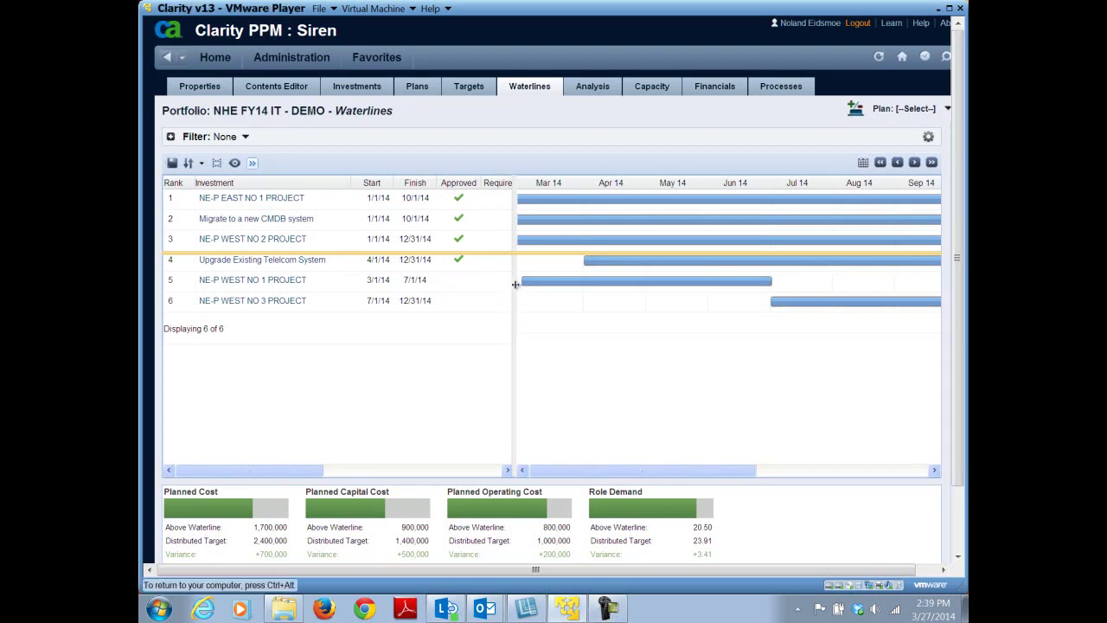
pyautogui.moveTo(513, 285); pyautogui.dragTo(795, 303)
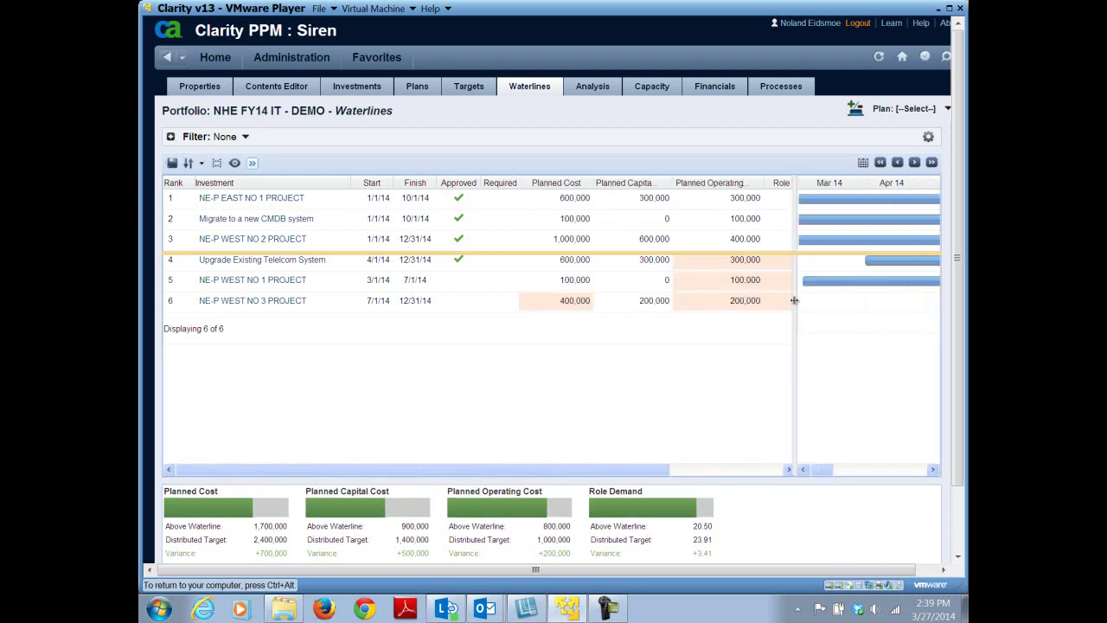
pyautogui.moveTo(792, 300); pyautogui.dragTo(878, 300)
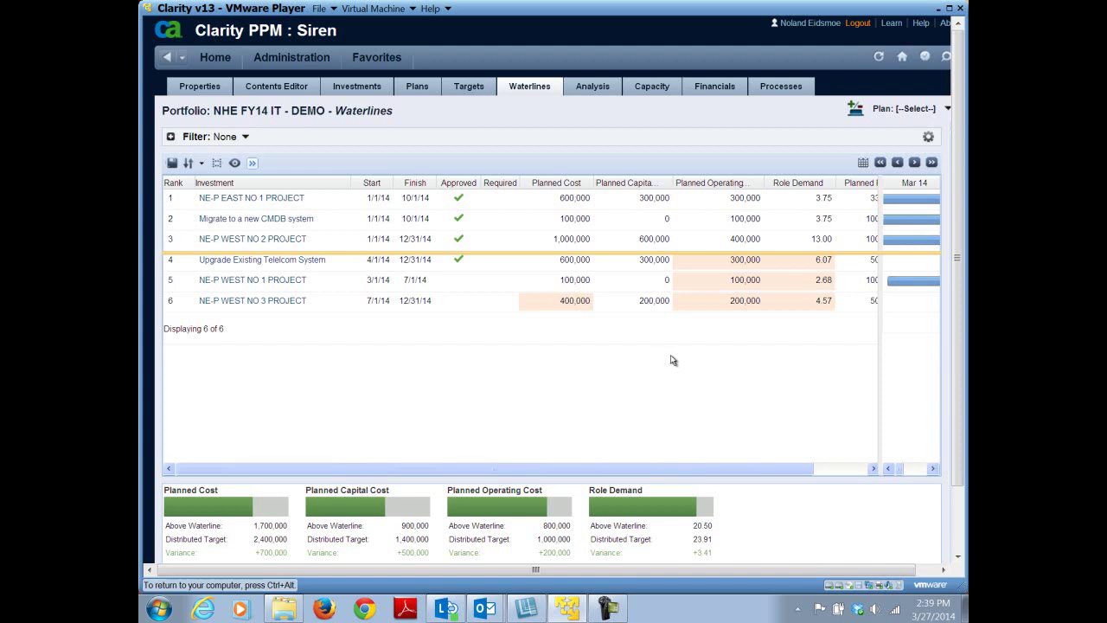
# Widen the investment list to show Planned ROI, and add Corporate Priority to the selected columns of the waterlines list
pyautogui.moveTo(879, 363); pyautogui.dragTo(902, 364)
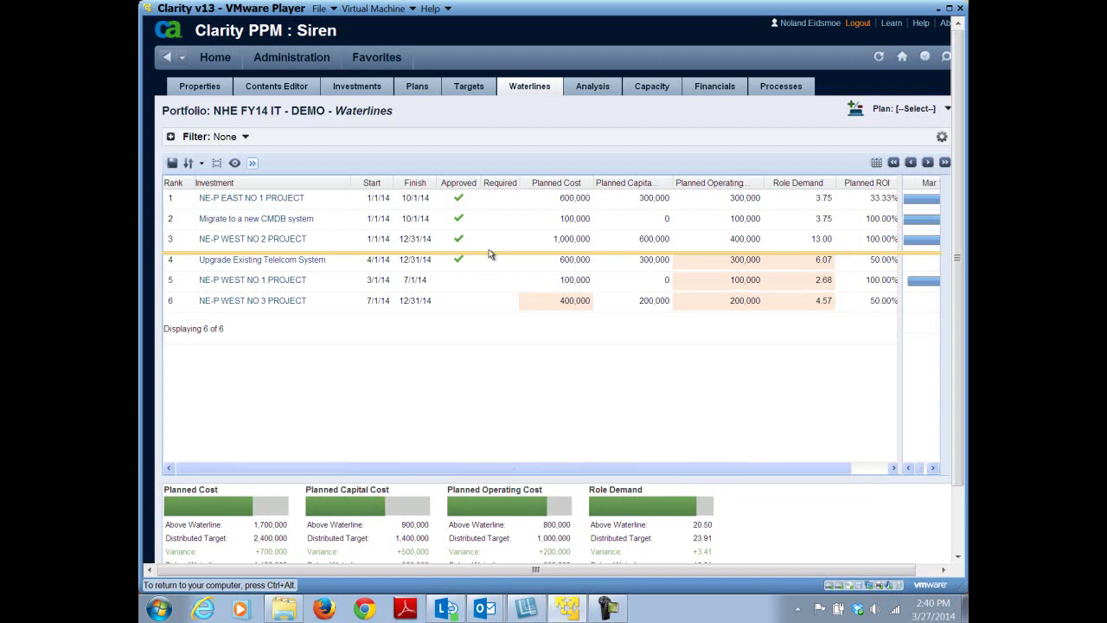
pyautogui.click(941, 139)
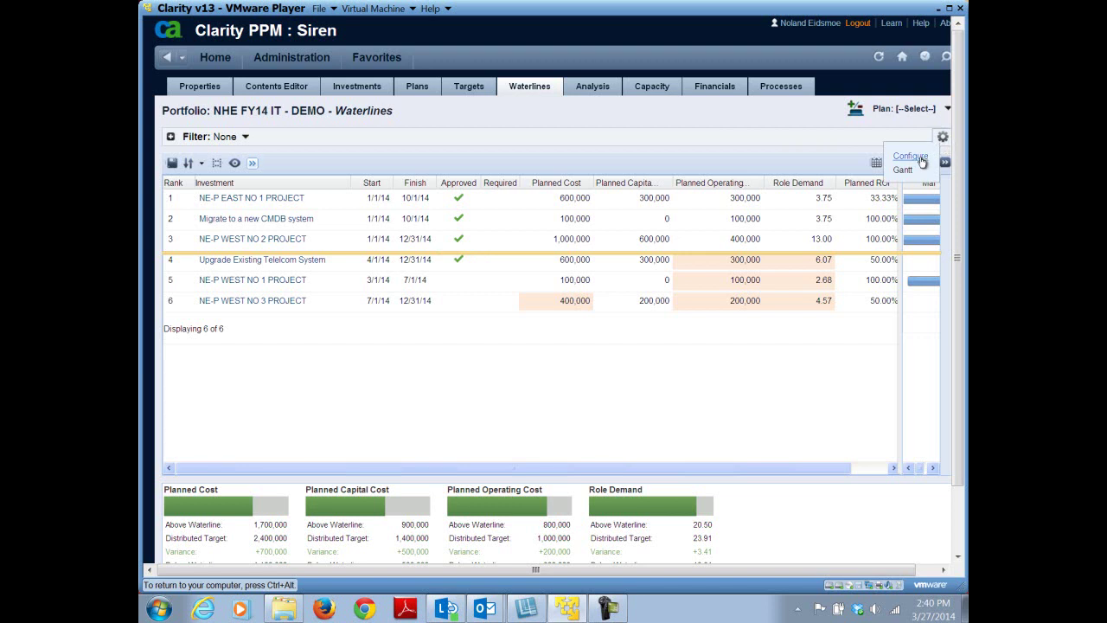
pyautogui.click(922, 159)
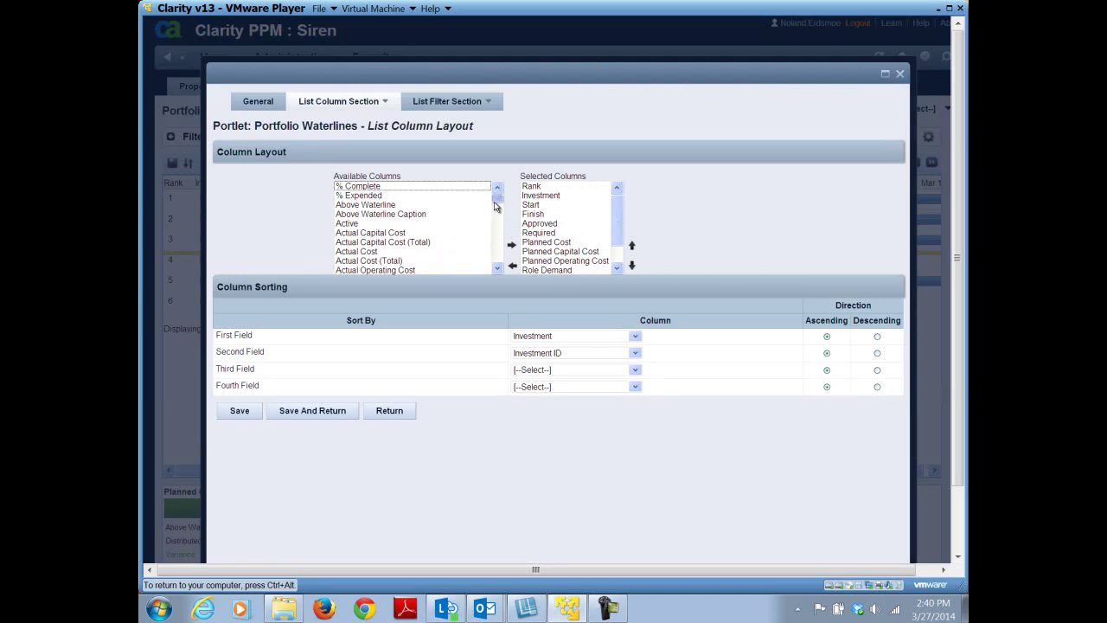
pyautogui.scroll(-5, 494, 214)
pyautogui.scroll(-8, 495, 216)
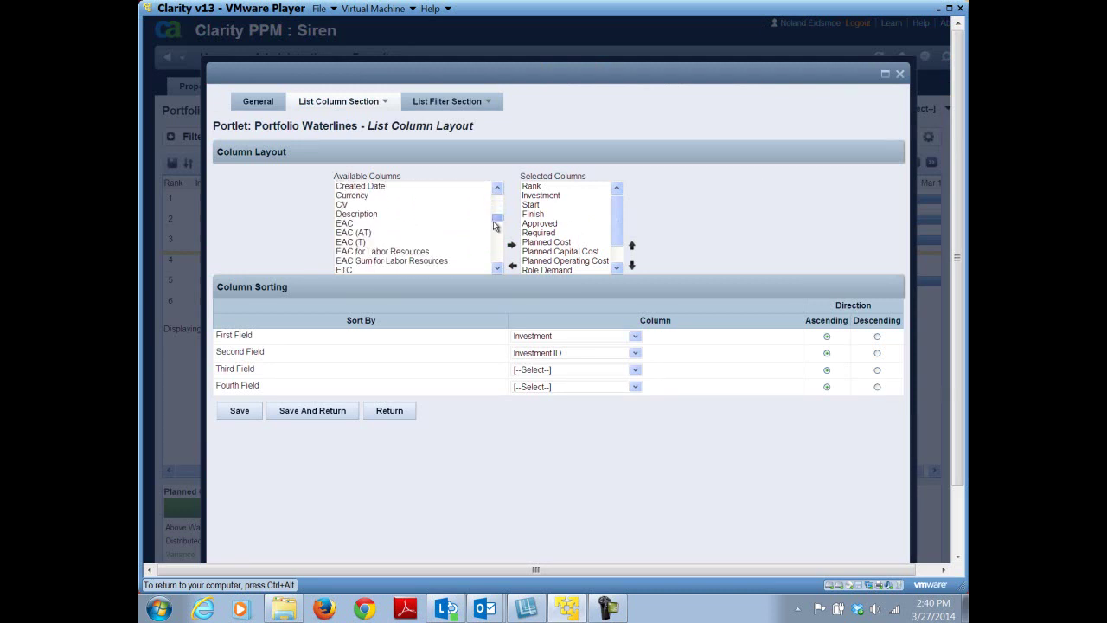
pyautogui.scroll(3, 495, 225)
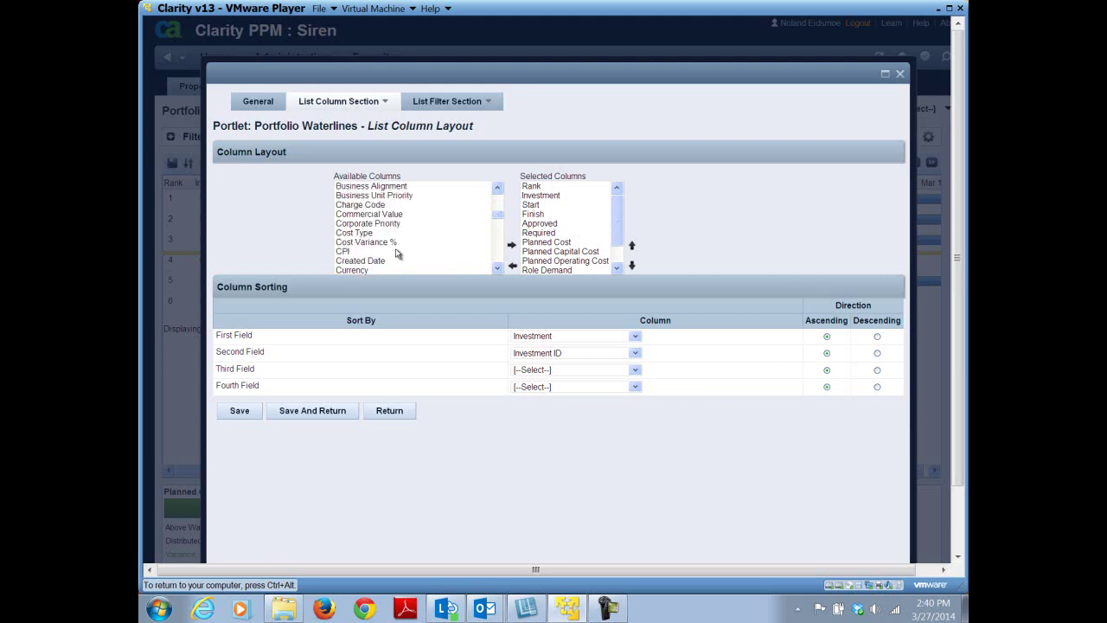
pyautogui.click(365, 224)
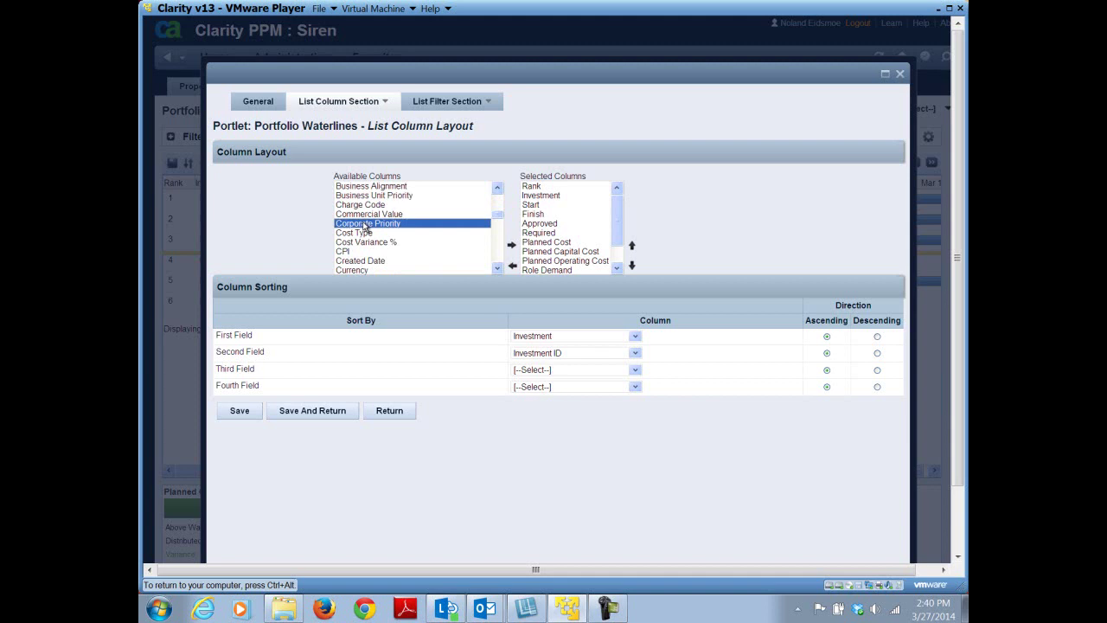
pyautogui.click(511, 245)
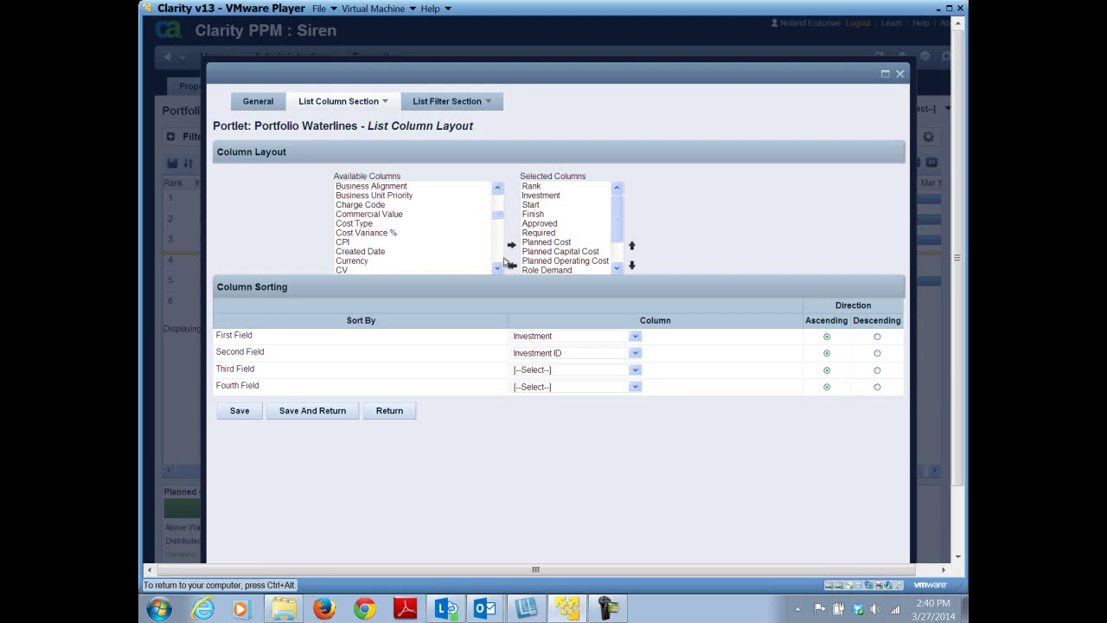
# Add Regulatory Compliance to the selected columns of the waterlines list
pyautogui.moveTo(498, 219); pyautogui.dragTo(496, 251)
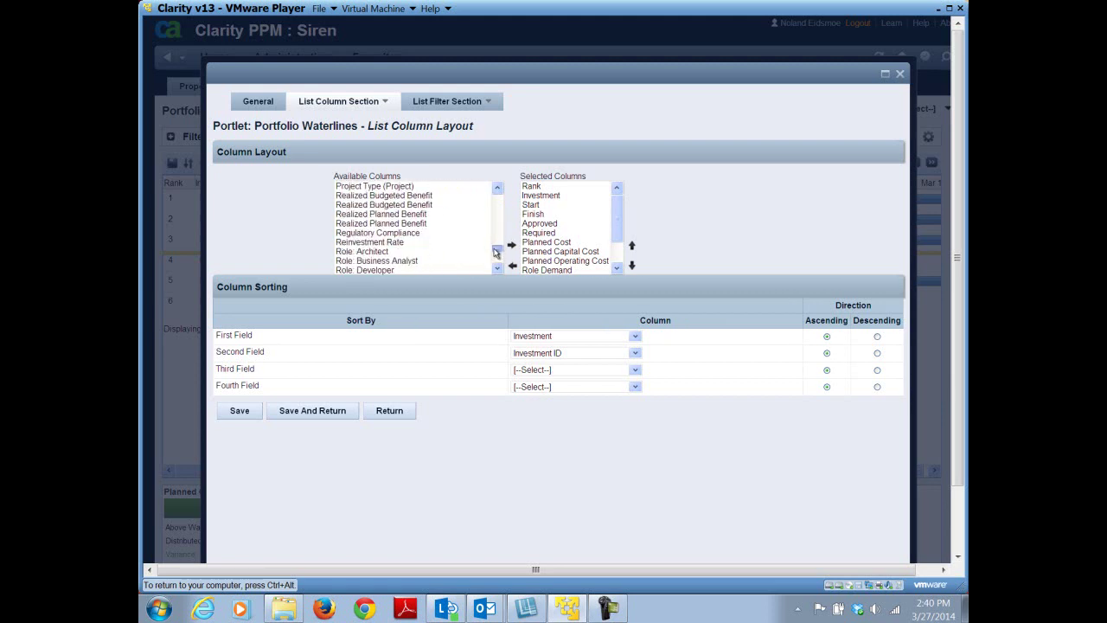
pyautogui.click(410, 235)
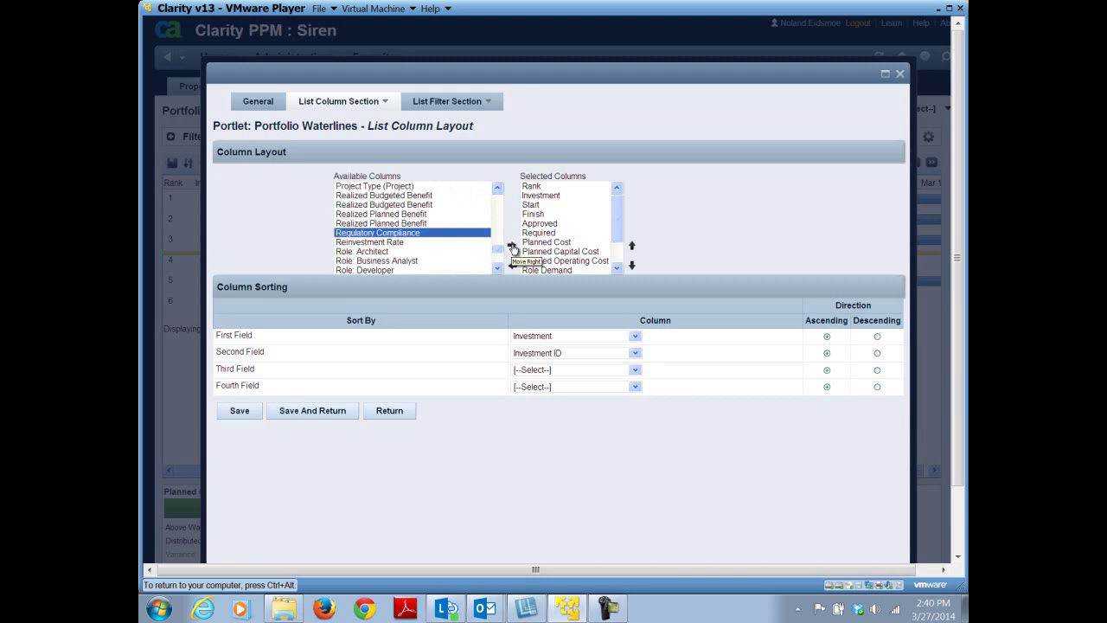
pyautogui.click(512, 247)
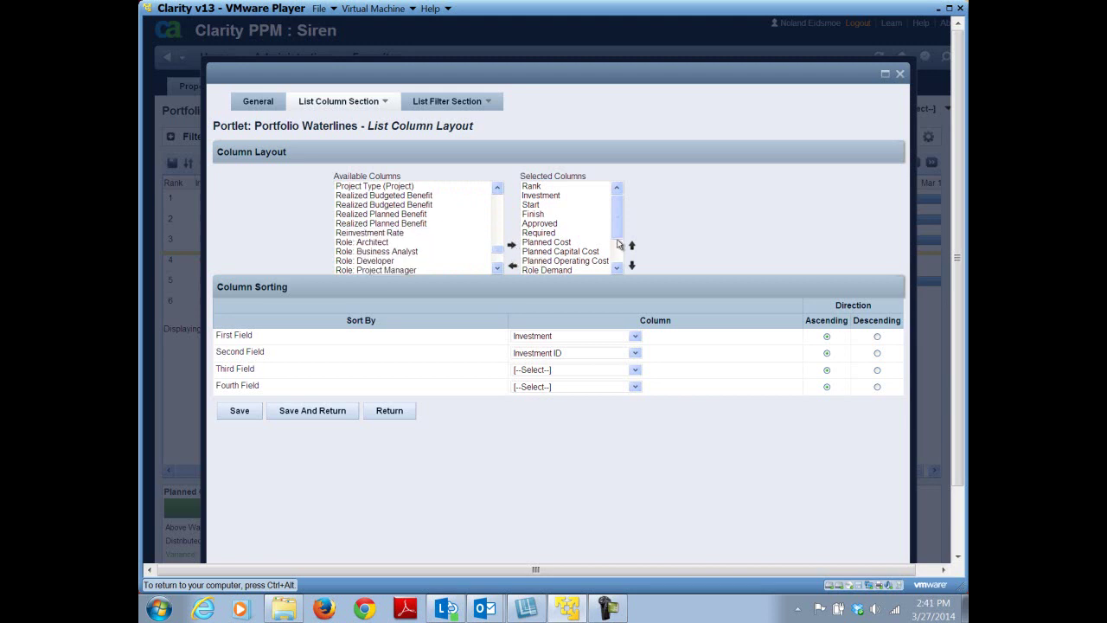
# Move Corporate Priority and Regulatory Compliance up to directly after Planned Cost in the column order, and save the layout
pyautogui.moveTo(617, 236); pyautogui.dragTo(618, 264)
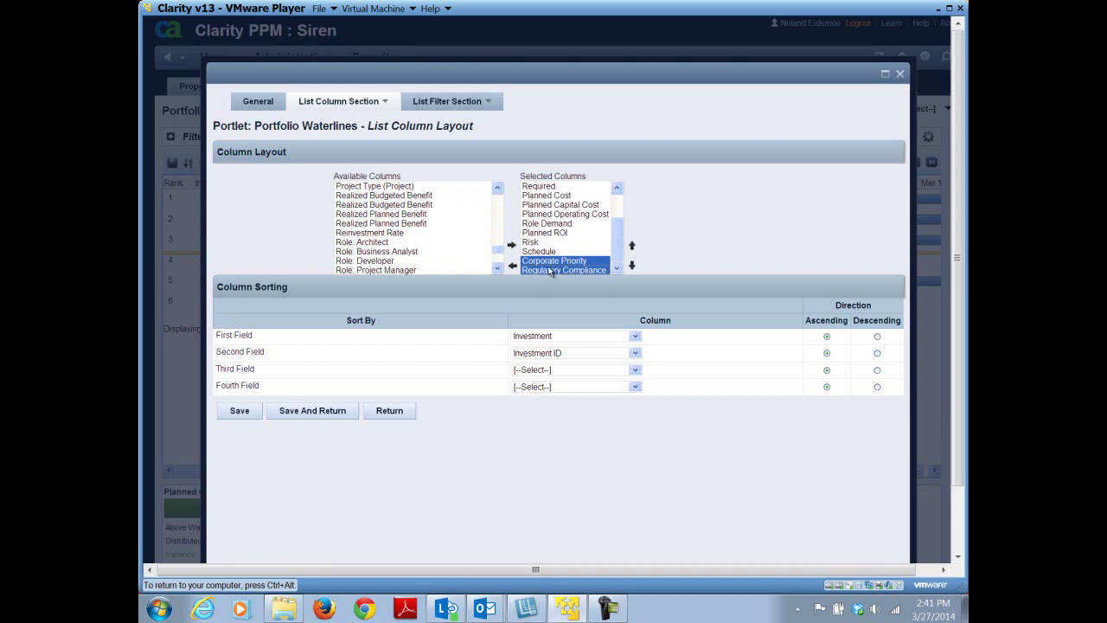
pyautogui.click(632, 248)
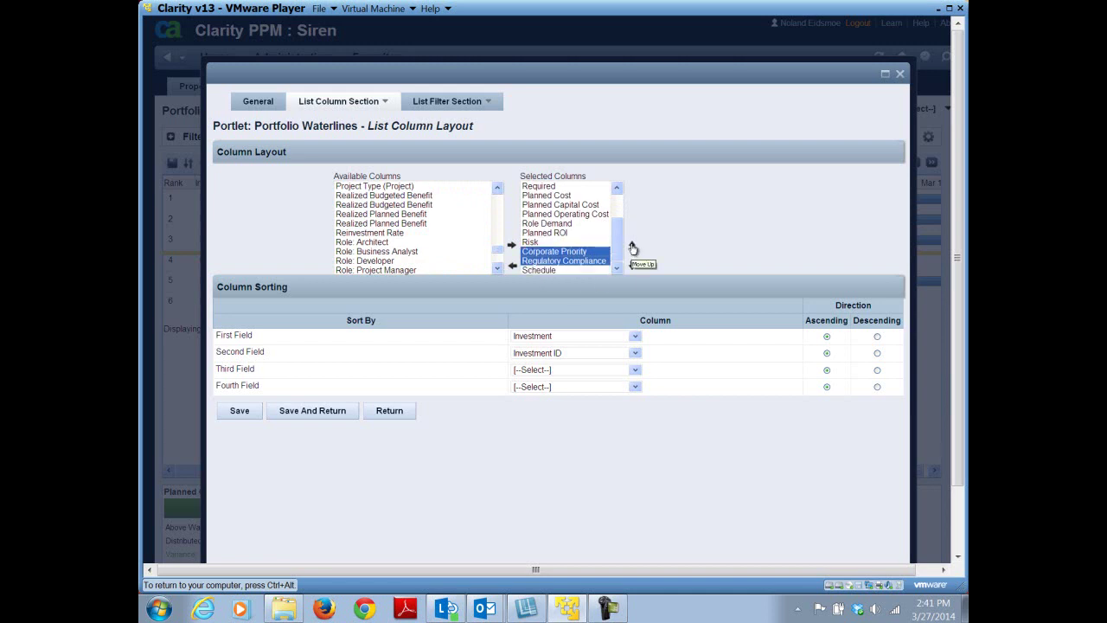
pyautogui.click(632, 248)
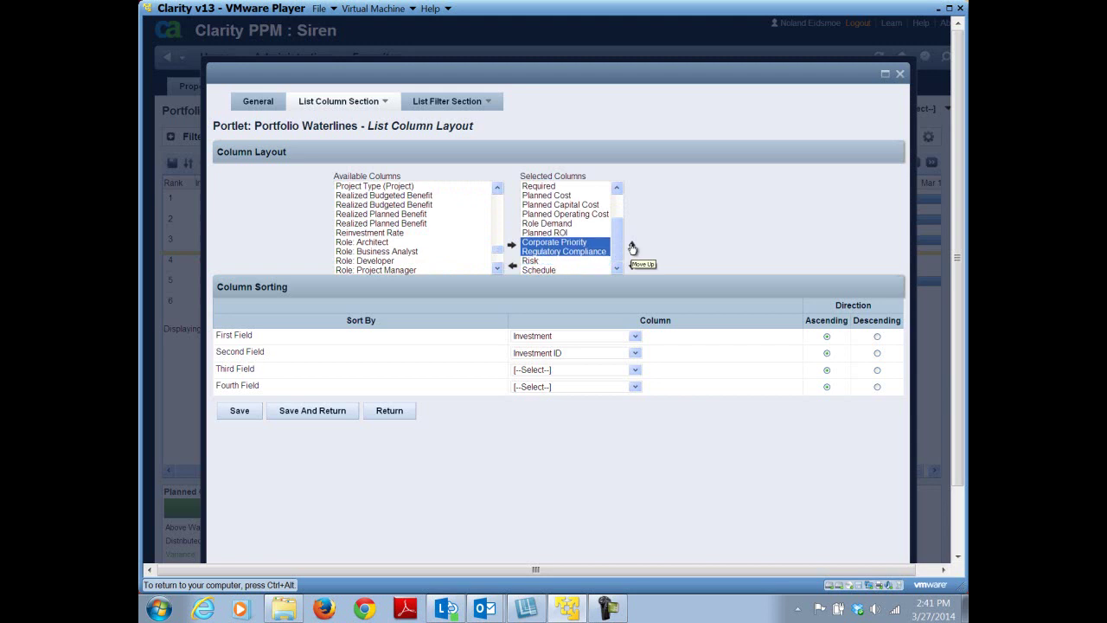
pyautogui.click(632, 248)
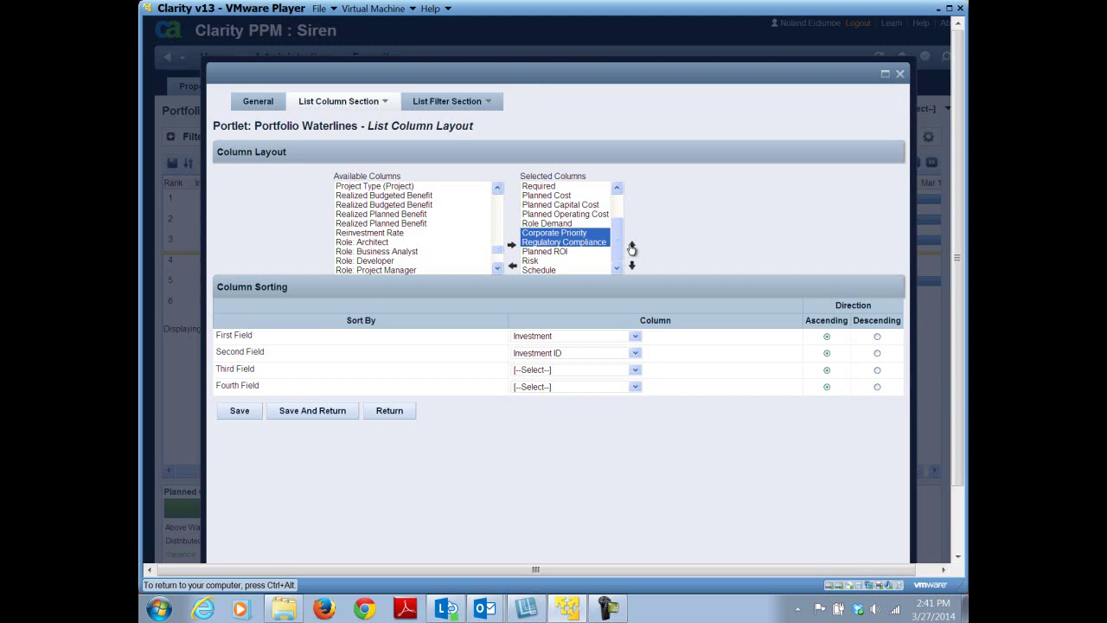
pyautogui.click(632, 248)
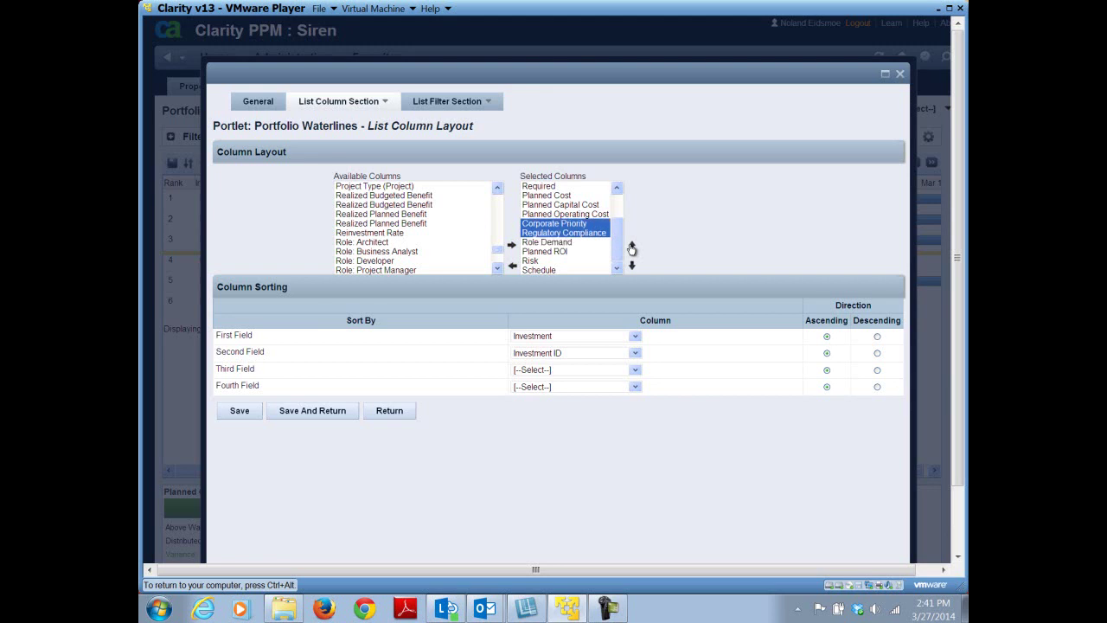
pyautogui.click(632, 248)
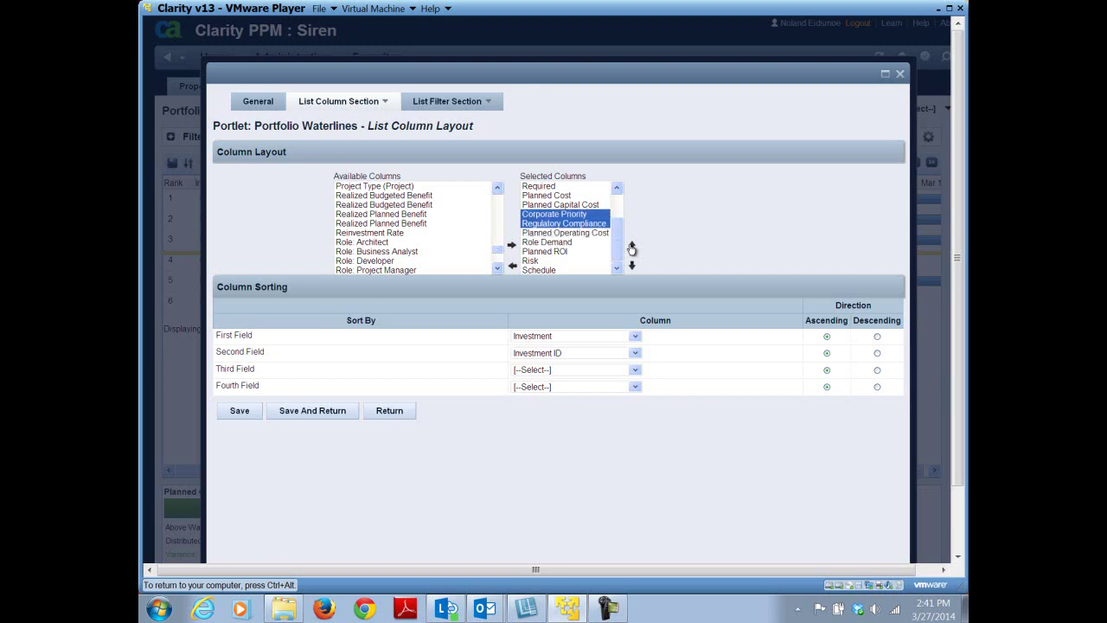
pyautogui.click(632, 248)
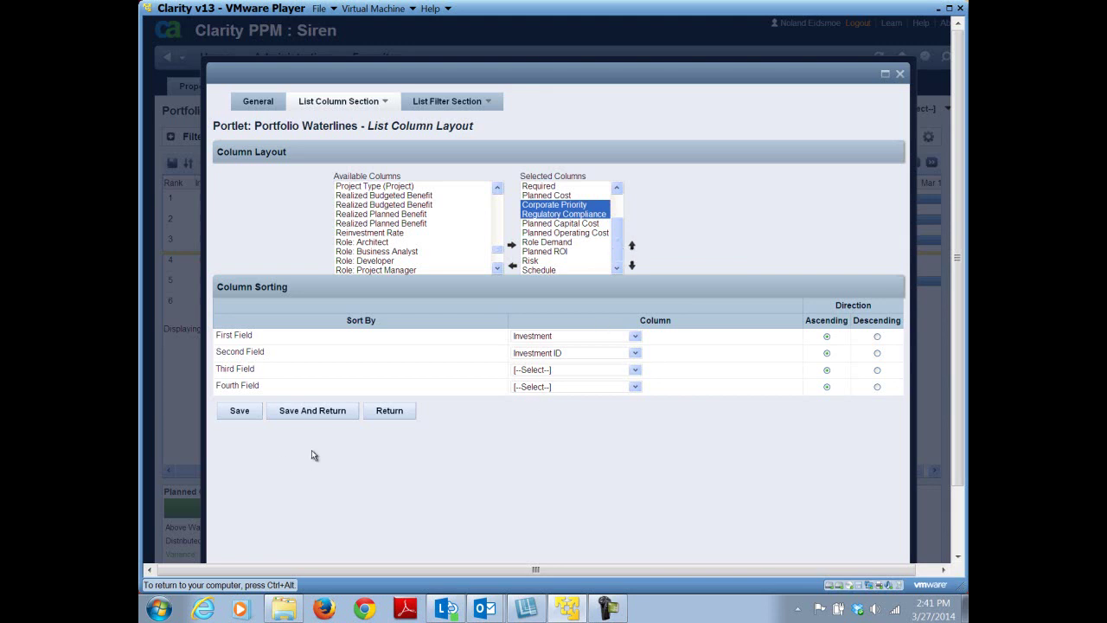
pyautogui.click(328, 416)
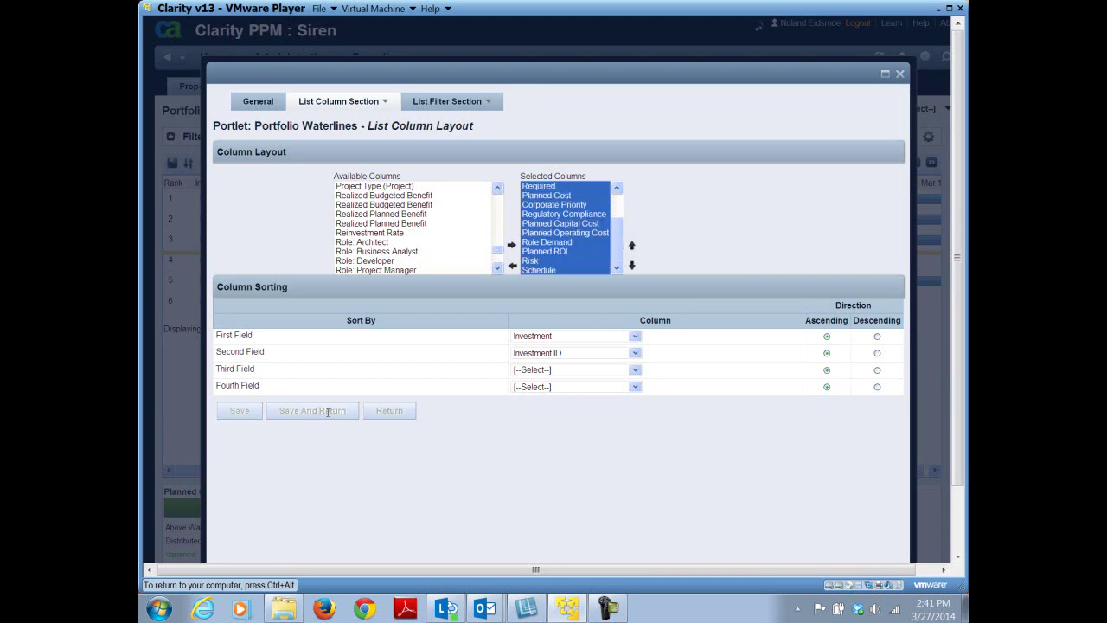
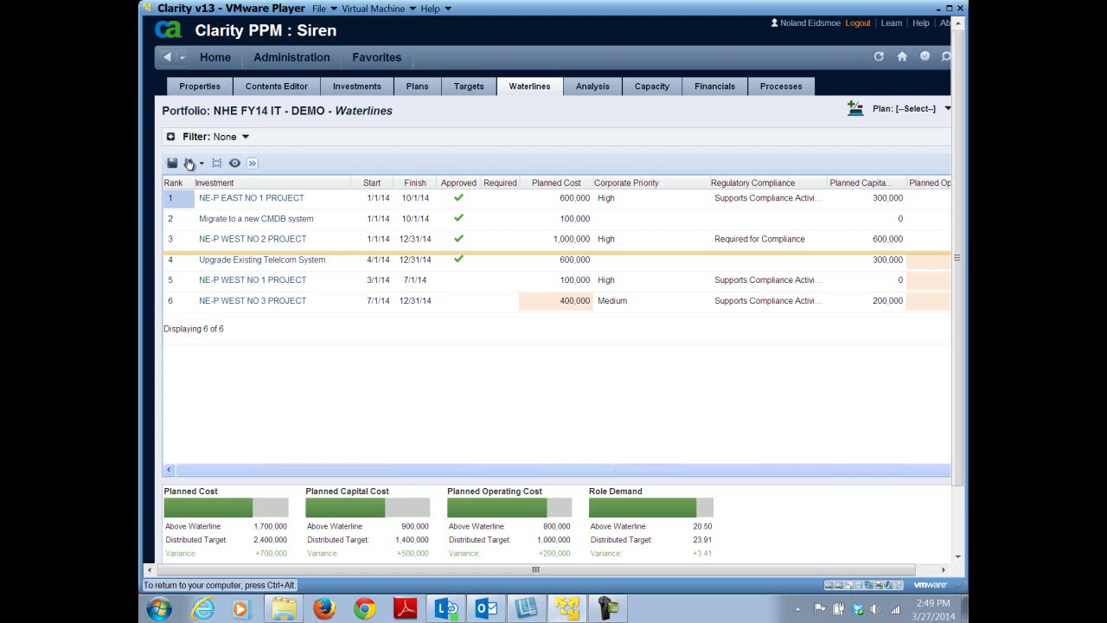
# Open the ranking rules and edit Corporate Priority's lookup value weightings, including Medium and Very High, saving them
pyautogui.click(204, 166)
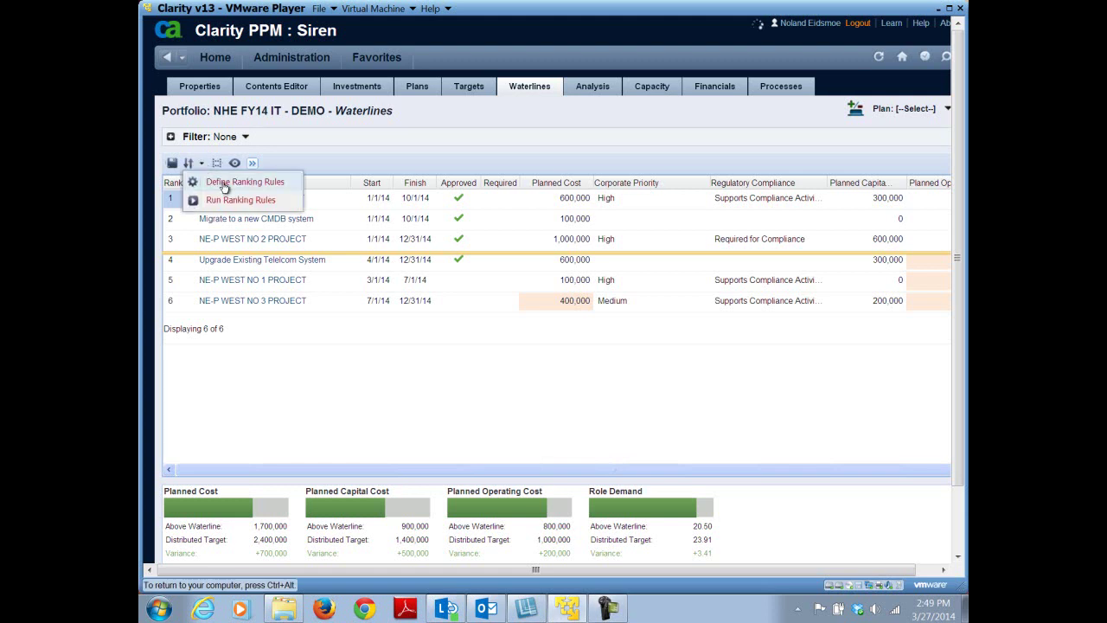
pyautogui.click(225, 187)
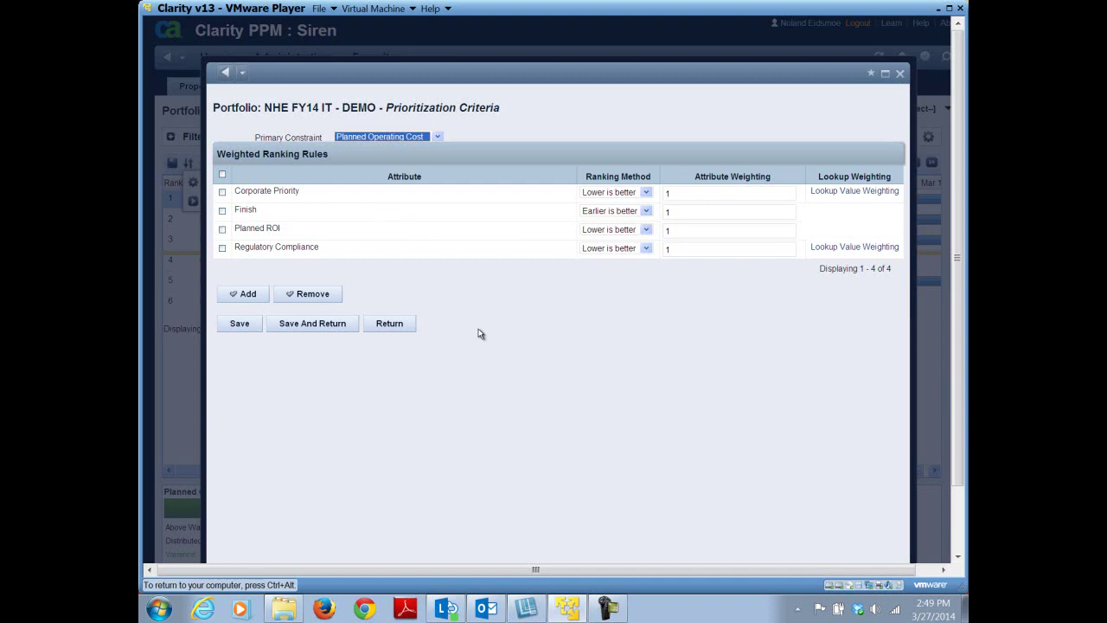
pyautogui.click(836, 198)
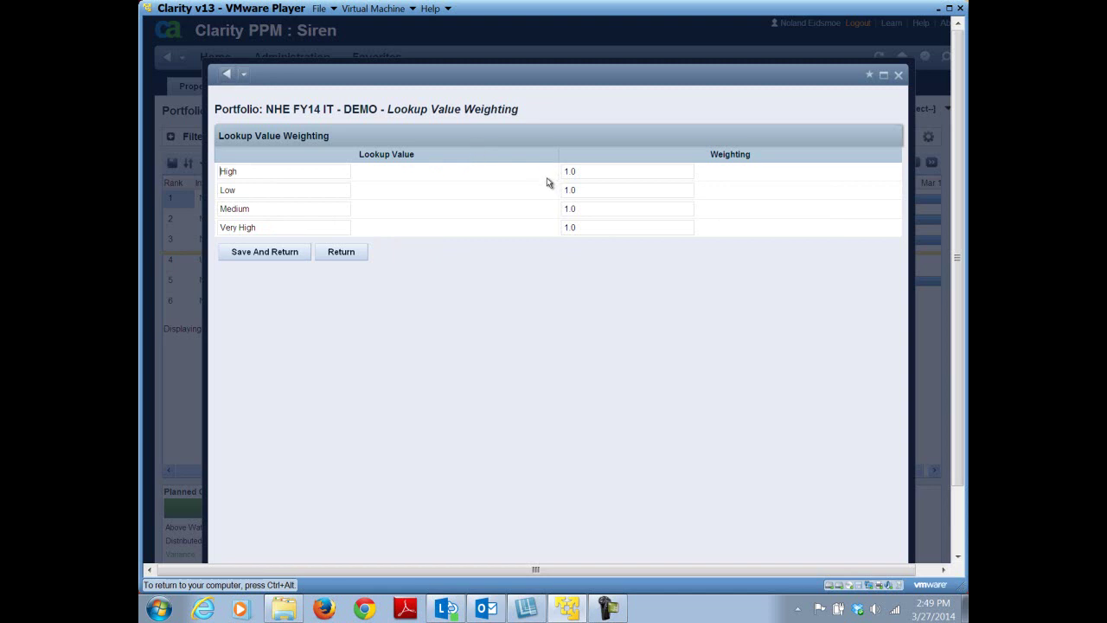
pyautogui.press('Tab')
pyautogui.write('0')
pyautogui.click(580, 209)
pyautogui.write('0')
pyautogui.moveTo(595, 227); pyautogui.dragTo(557, 229)
pyautogui.click(283, 250)
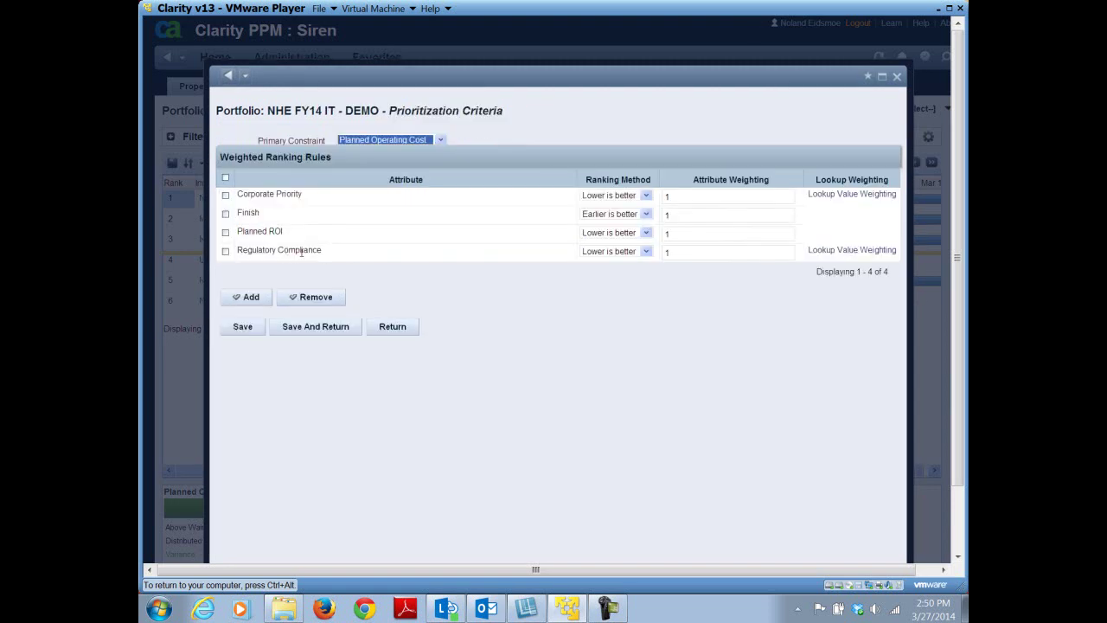
# Set Corporate Priority to Higher is better with an attribute weighting of 2, and Planned ROI to Higher is better
pyautogui.click(644, 197)
pyautogui.click(626, 205)
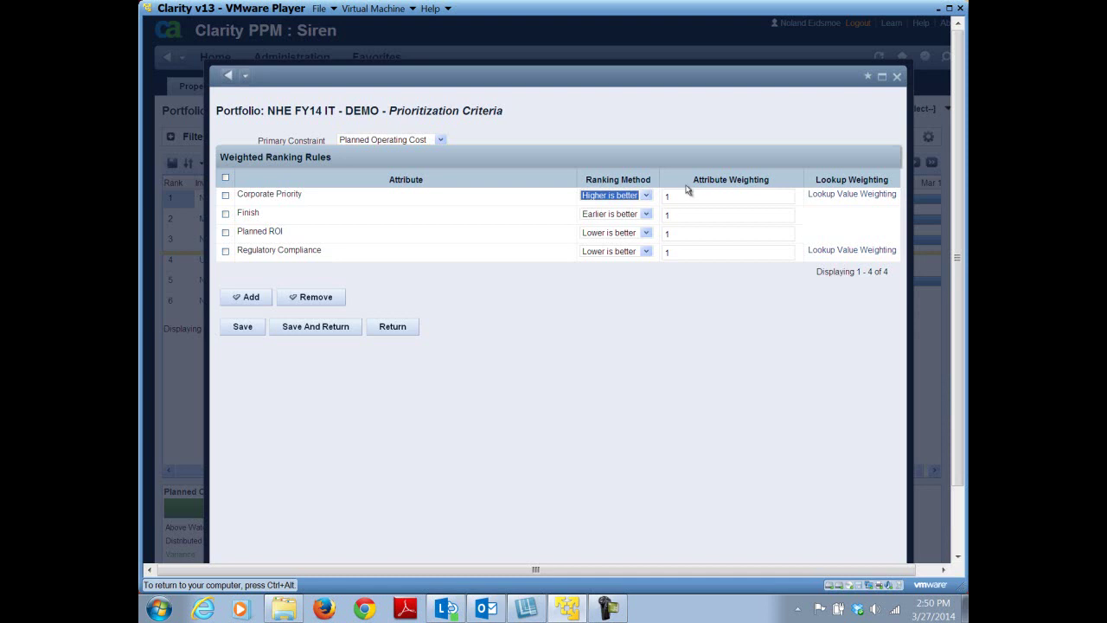
pyautogui.moveTo(677, 195); pyautogui.dragTo(659, 196)
pyautogui.write('2')
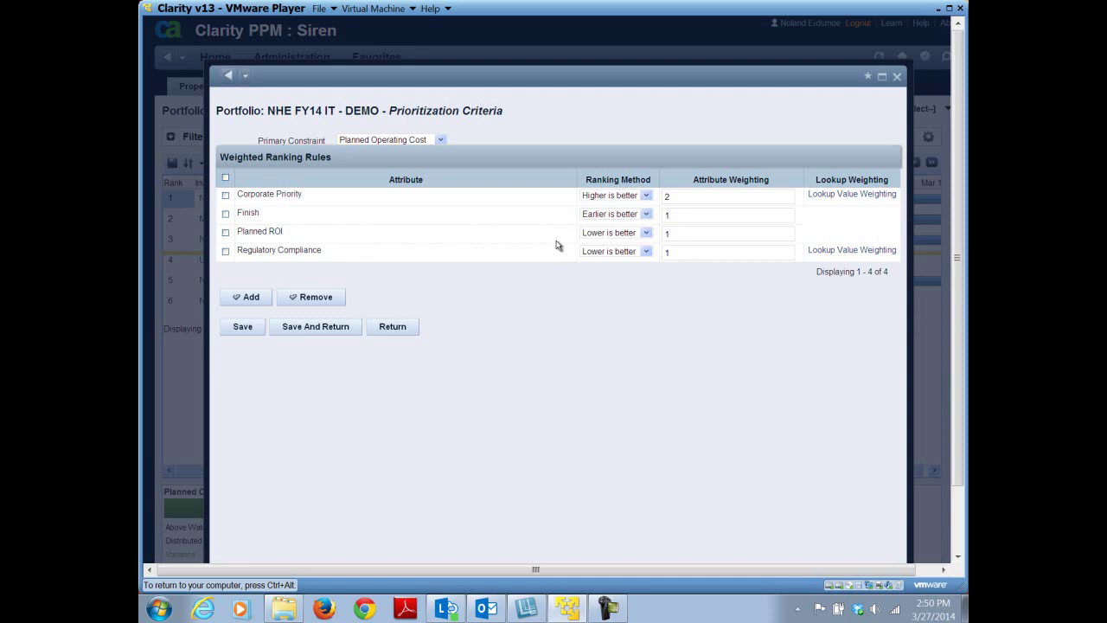
pyautogui.click(647, 235)
pyautogui.click(614, 243)
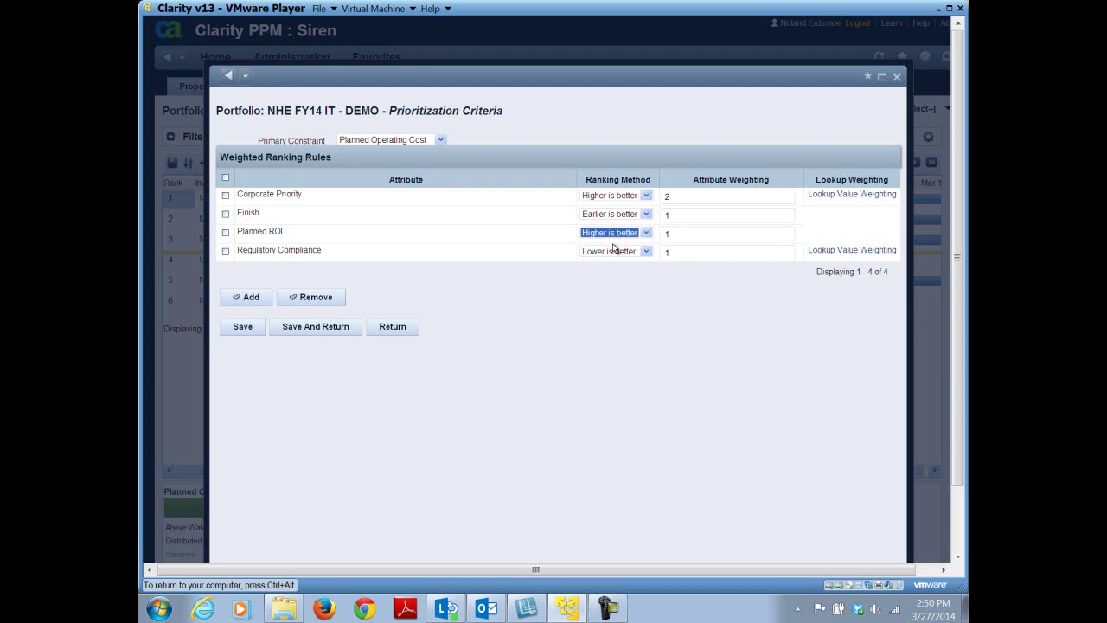
pyautogui.click(683, 234)
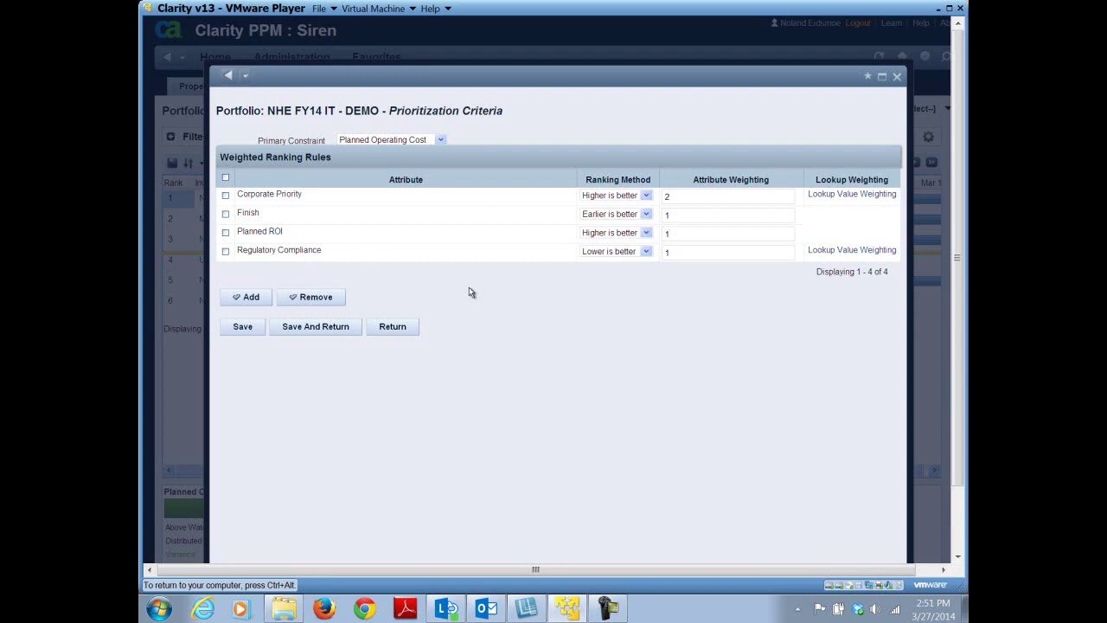
# Set Regulatory Compliance's lookup weightings to 4 for Required for Compliance and 2 for Supports Compliance Activities, and save them
pyautogui.click(847, 251)
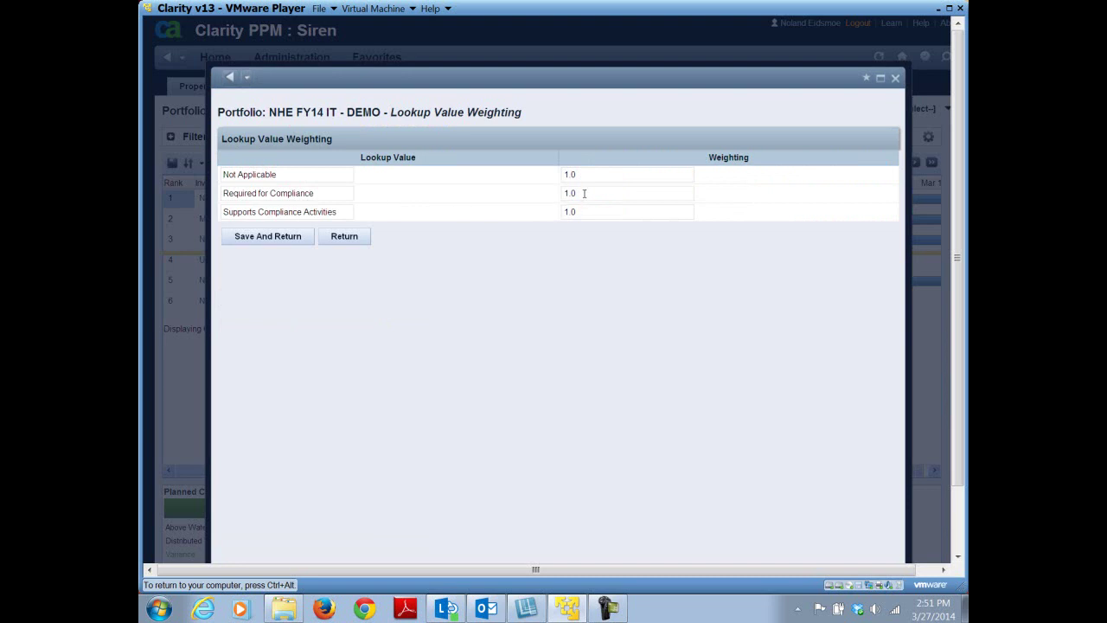
pyautogui.moveTo(583, 193); pyautogui.dragTo(562, 194)
pyautogui.write('4')
pyautogui.moveTo(578, 212); pyautogui.dragTo(547, 211)
pyautogui.write('2')
pyautogui.click(277, 237)
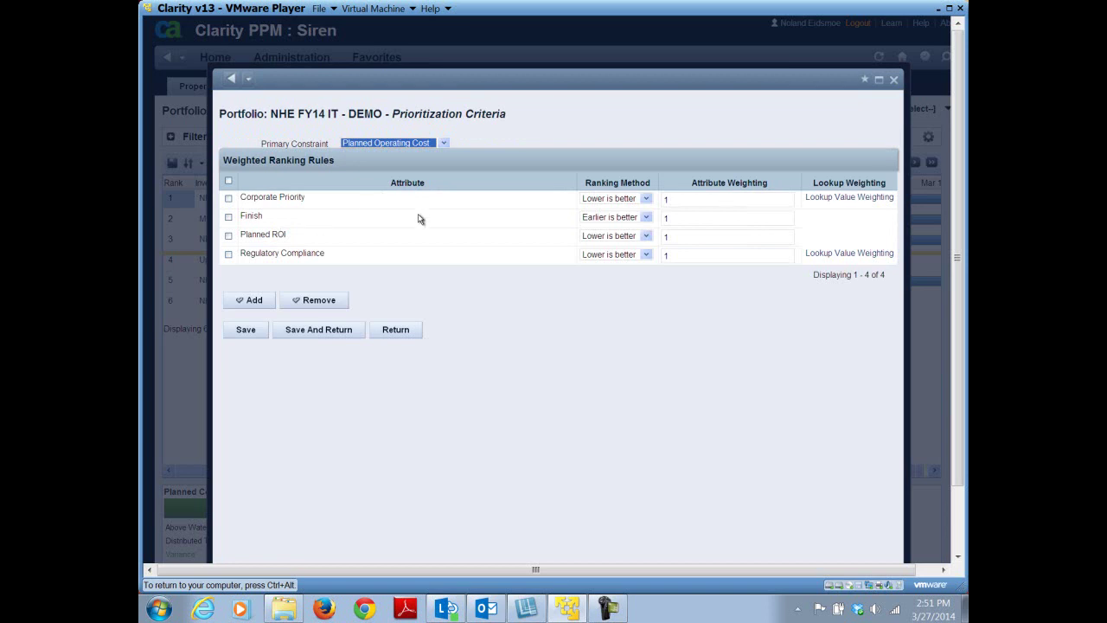
# Set Regulatory Compliance to Higher is better with weighting 4 and Corporate Priority's weighting to 2, saving the rules
pyautogui.click(643, 256)
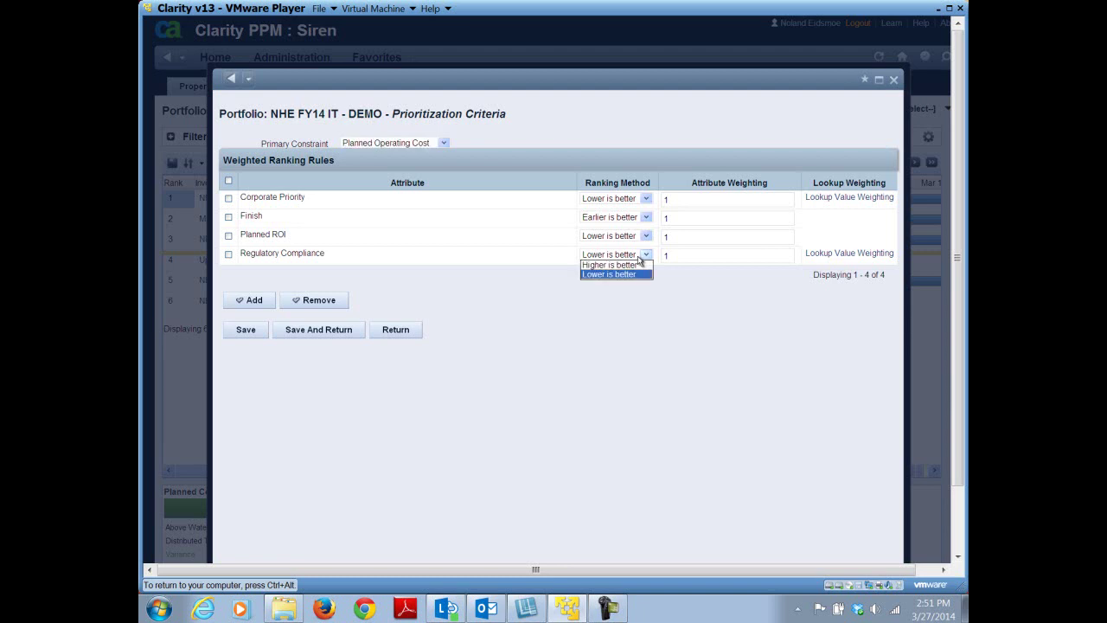
pyautogui.click(618, 266)
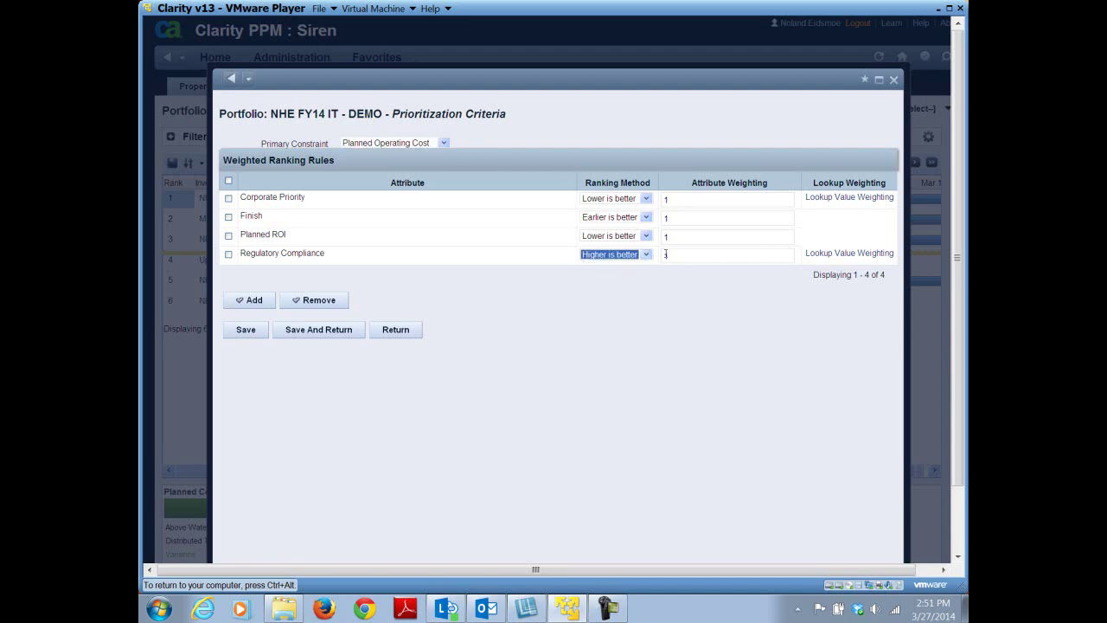
pyautogui.click(678, 256)
pyautogui.doubleClick(664, 200)
pyautogui.write('2')
pyautogui.click(246, 332)
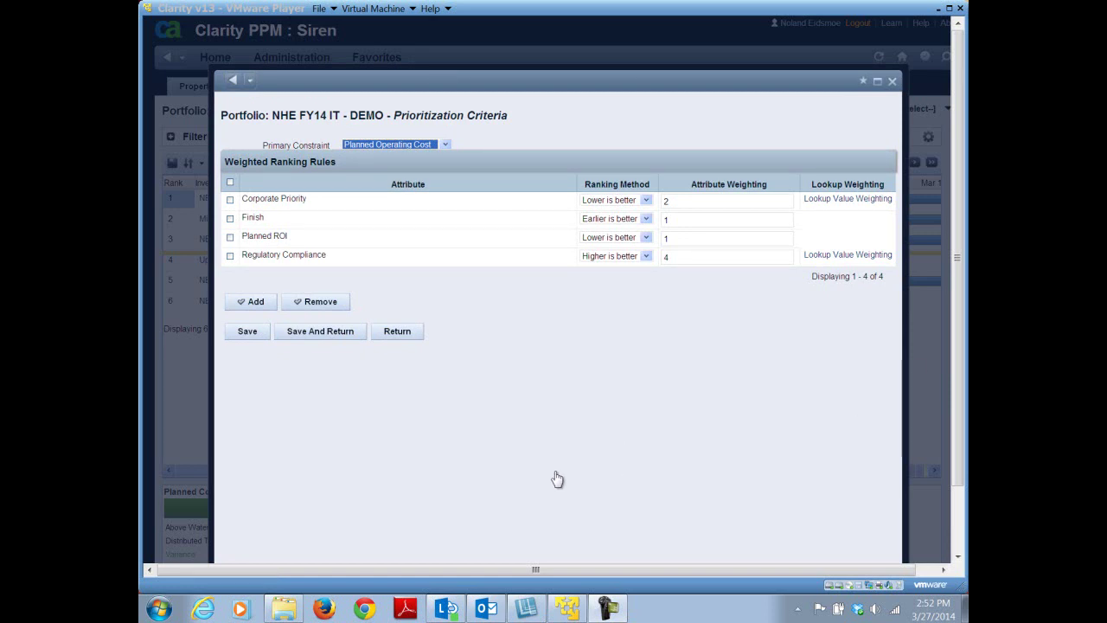
# Save the prioritization criteria, return to the waterlines, and run the ranking rules on the investments
pyautogui.click(320, 333)
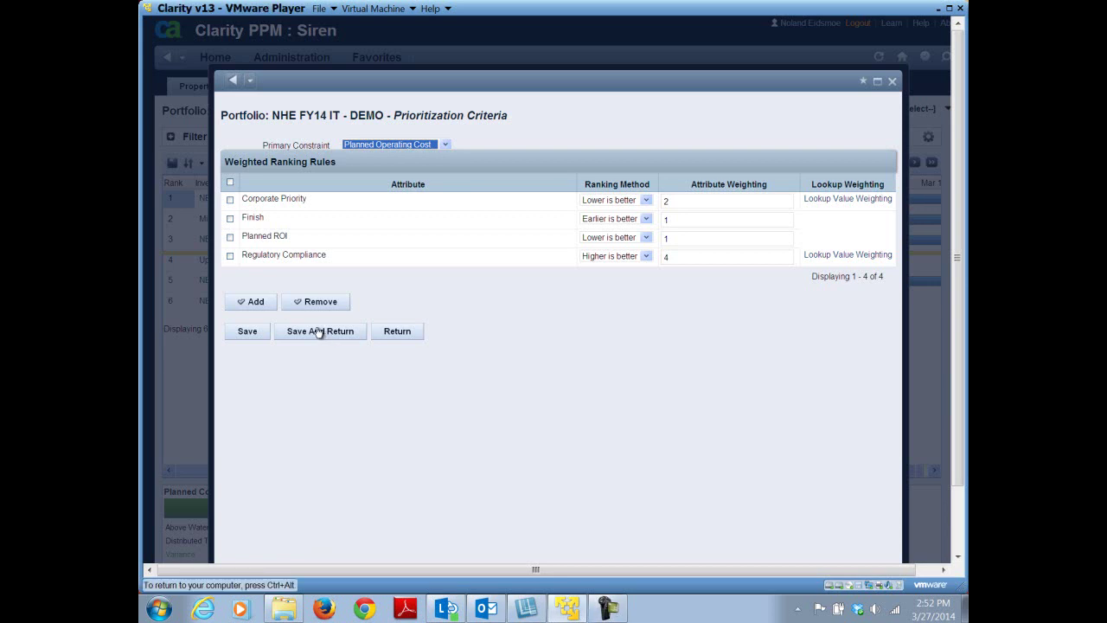
pyautogui.click(317, 334)
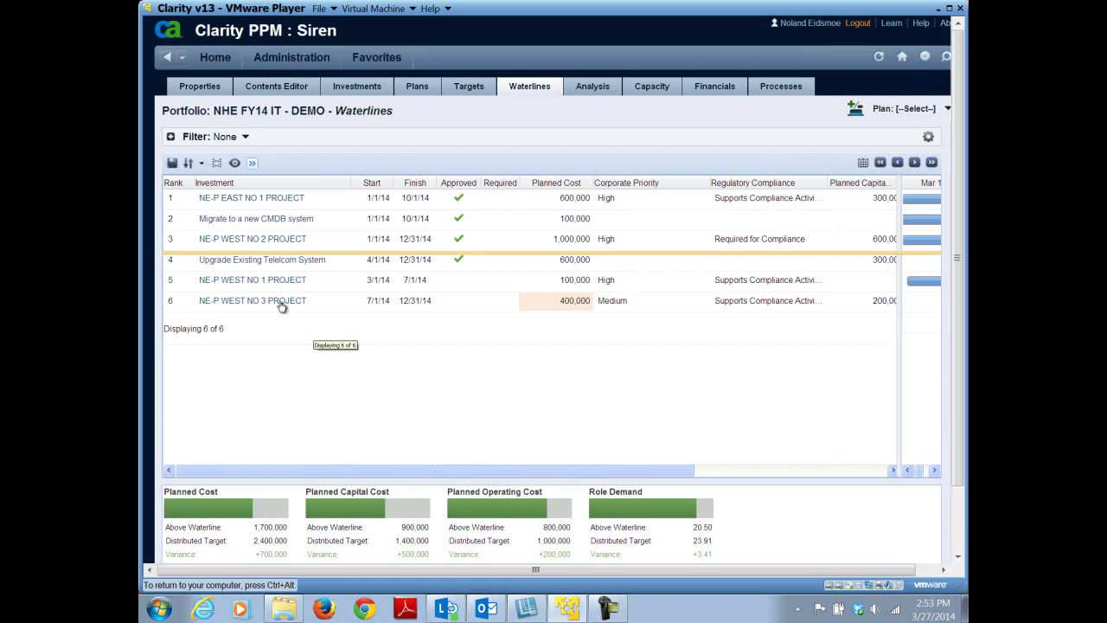
pyautogui.click(199, 165)
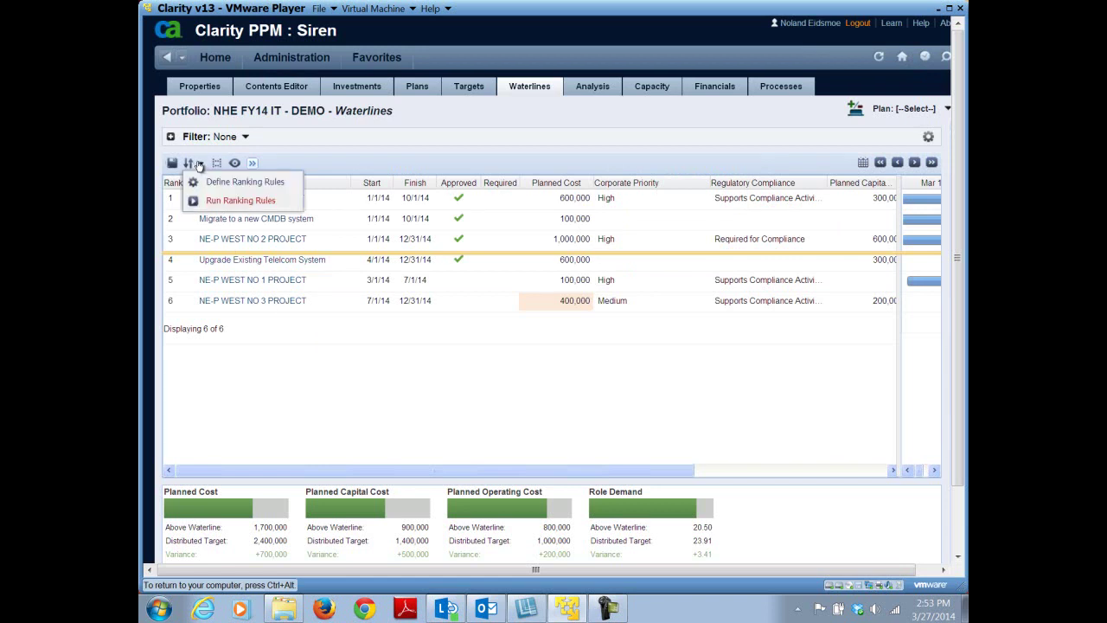
pyautogui.click(233, 200)
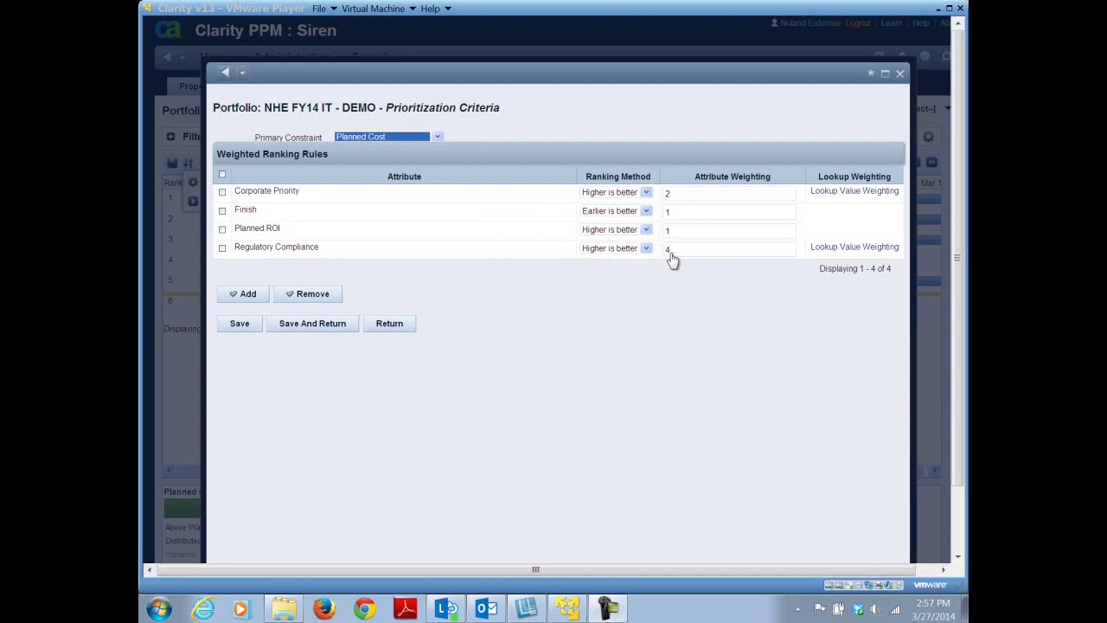
# Save the criteria with Planned Cost as the primary constraint and rerun the ranking rules on the waterlines
pyautogui.click(312, 327)
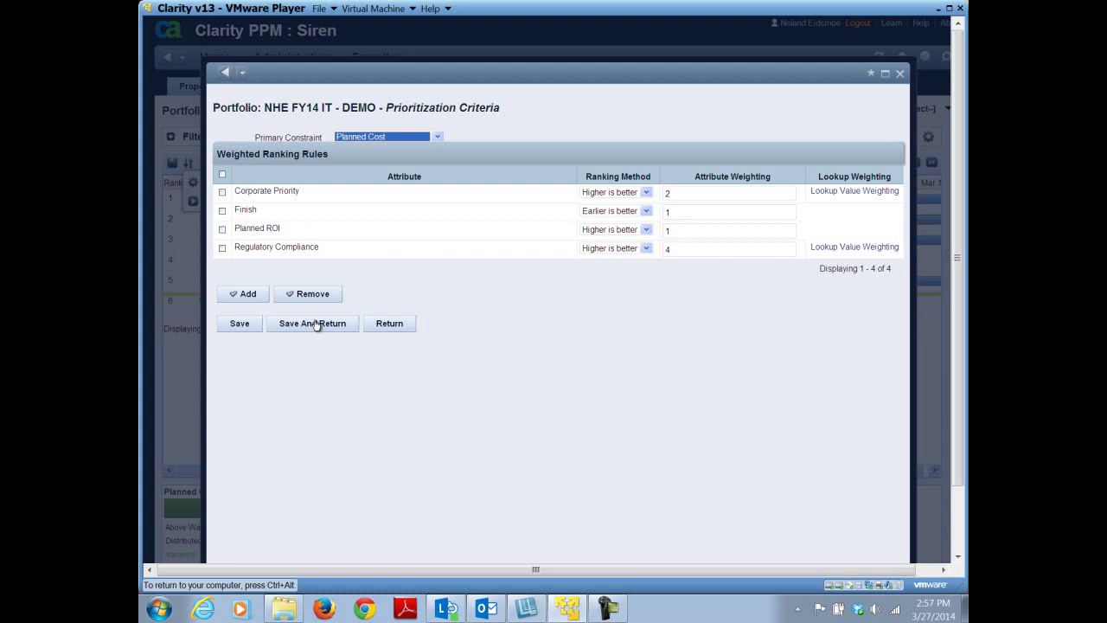
pyautogui.click(317, 324)
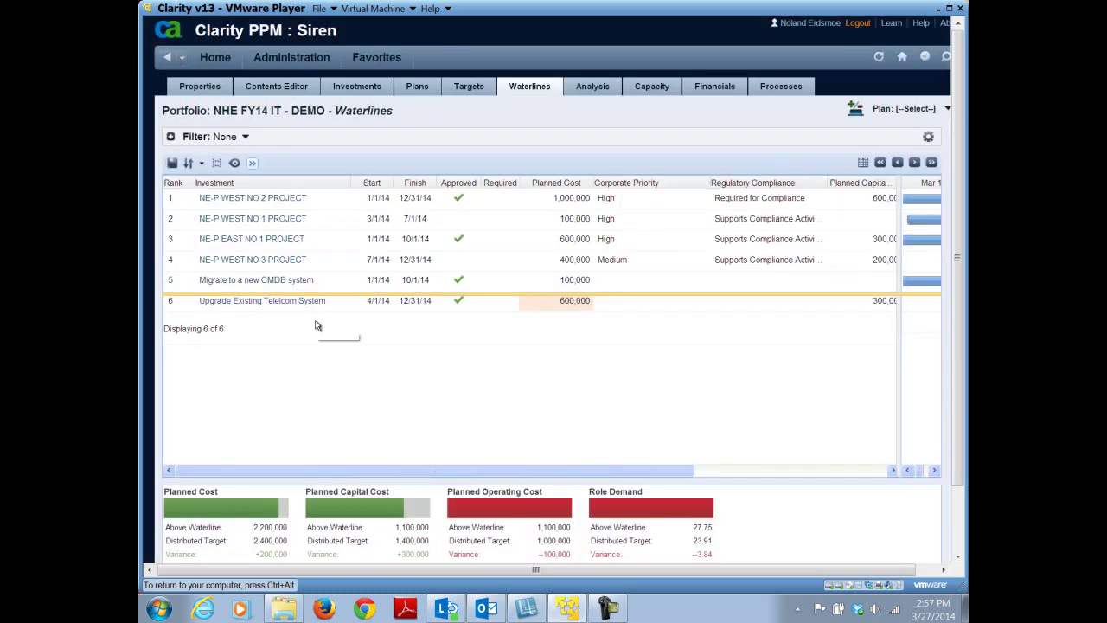
pyautogui.click(200, 164)
pyautogui.click(216, 201)
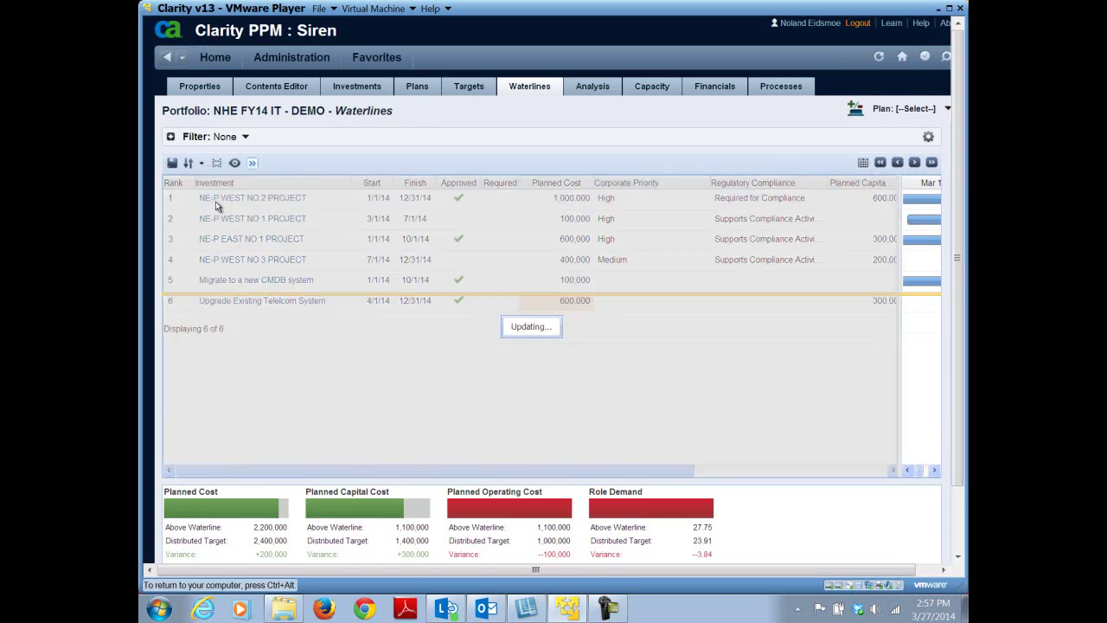